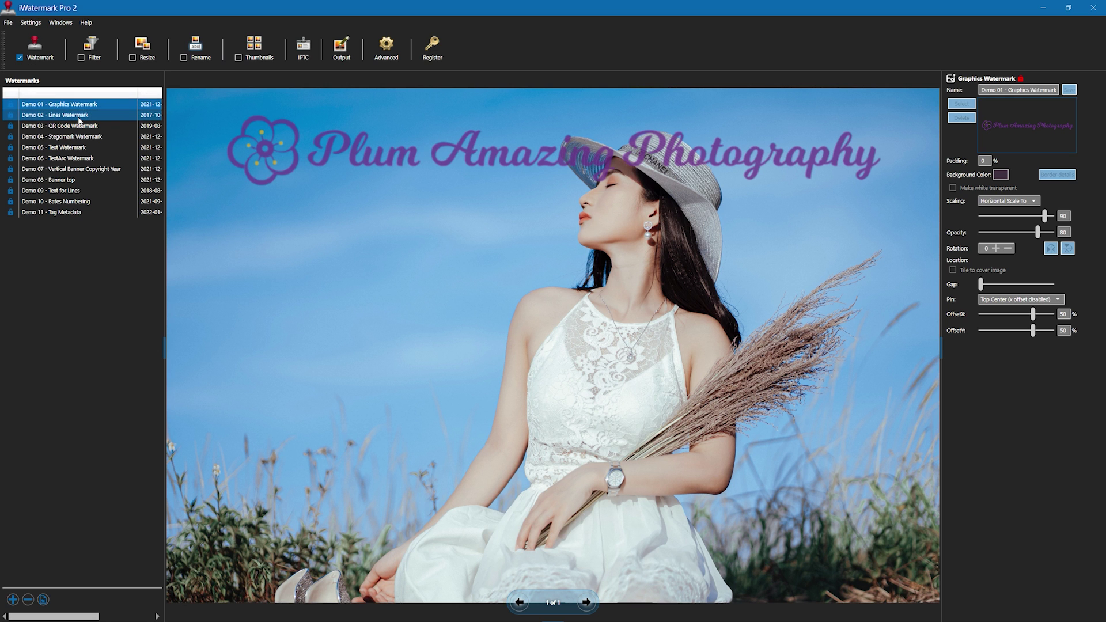
# - Preview the demo watermarks in turn: Stegomark, Demo 05, TextArc, banners, Bates Numbering, then Tag Metadata
pyautogui.click(80, 117)
pyautogui.click(79, 125)
pyautogui.click(79, 139)
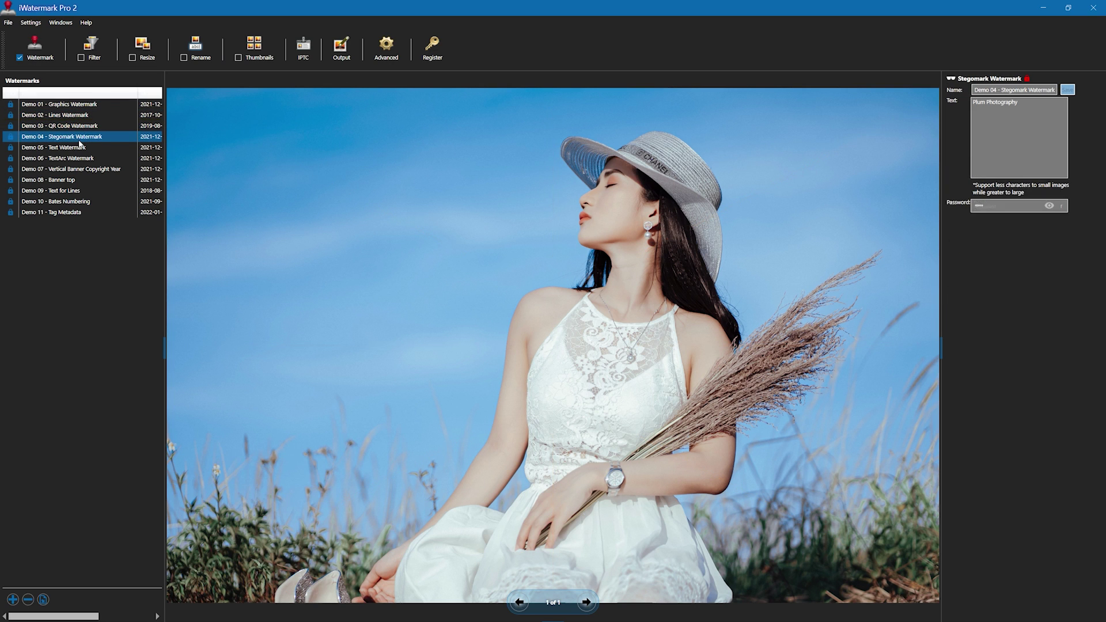
pyautogui.click(81, 148)
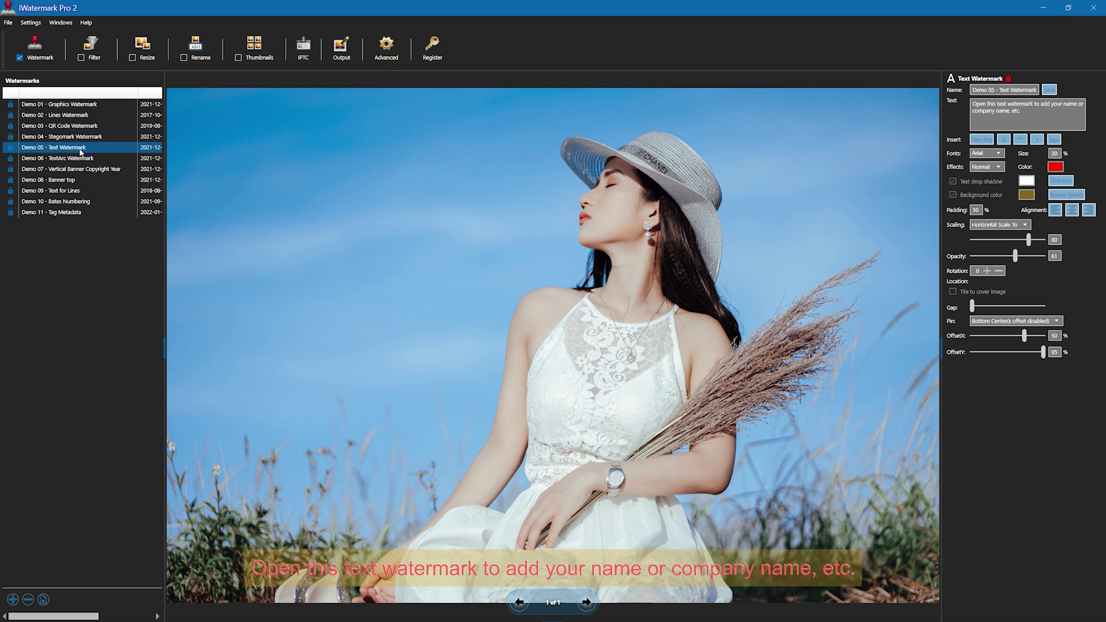
pyautogui.click(82, 160)
pyautogui.click(83, 170)
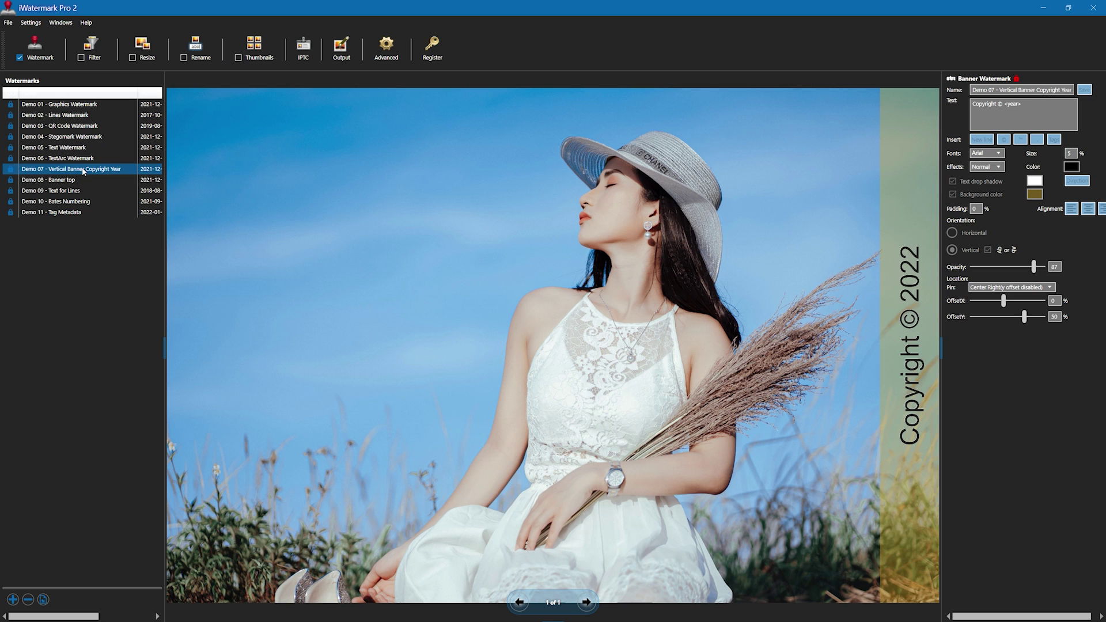
pyautogui.click(82, 180)
pyautogui.click(82, 190)
pyautogui.click(86, 202)
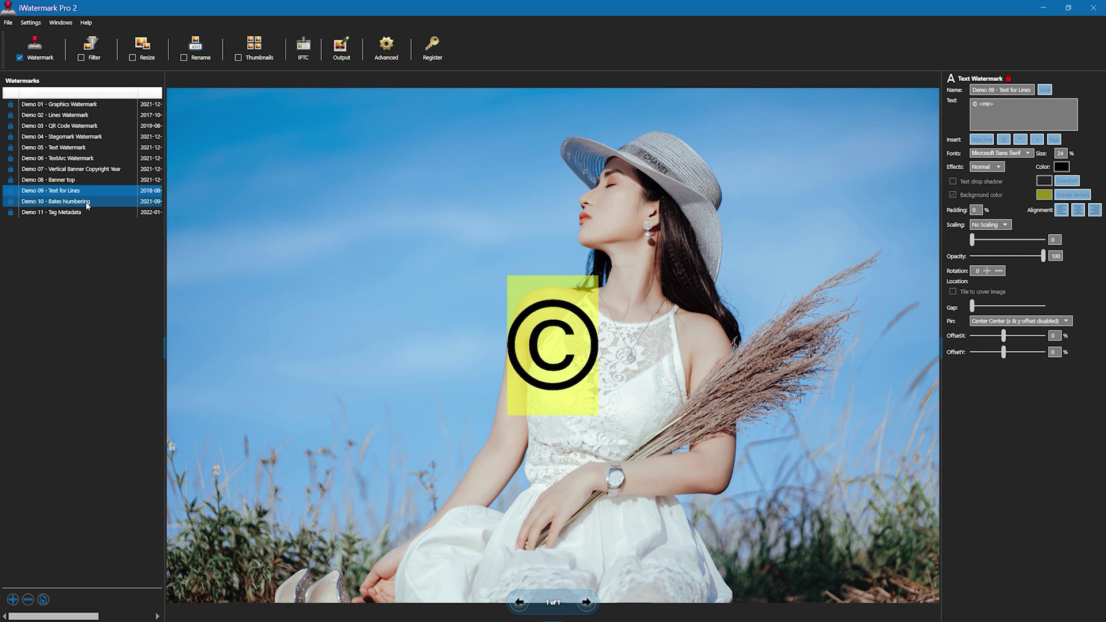
pyautogui.click(89, 213)
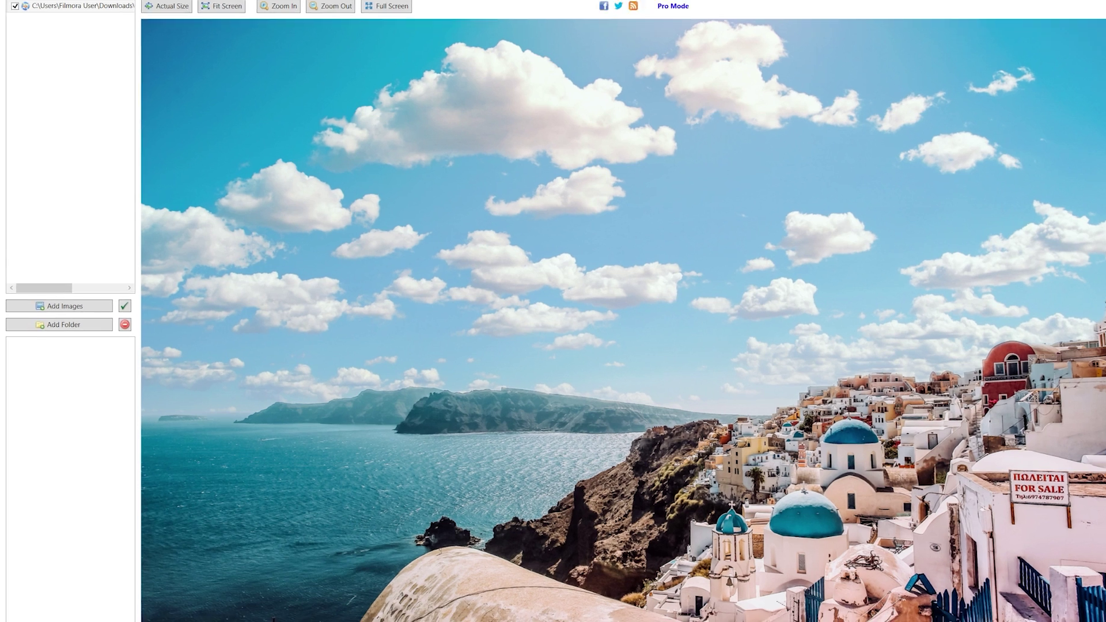
# - Add a QR code watermark encoding 'FILMORA MVP' to the photo
pyautogui.click(198, 548)
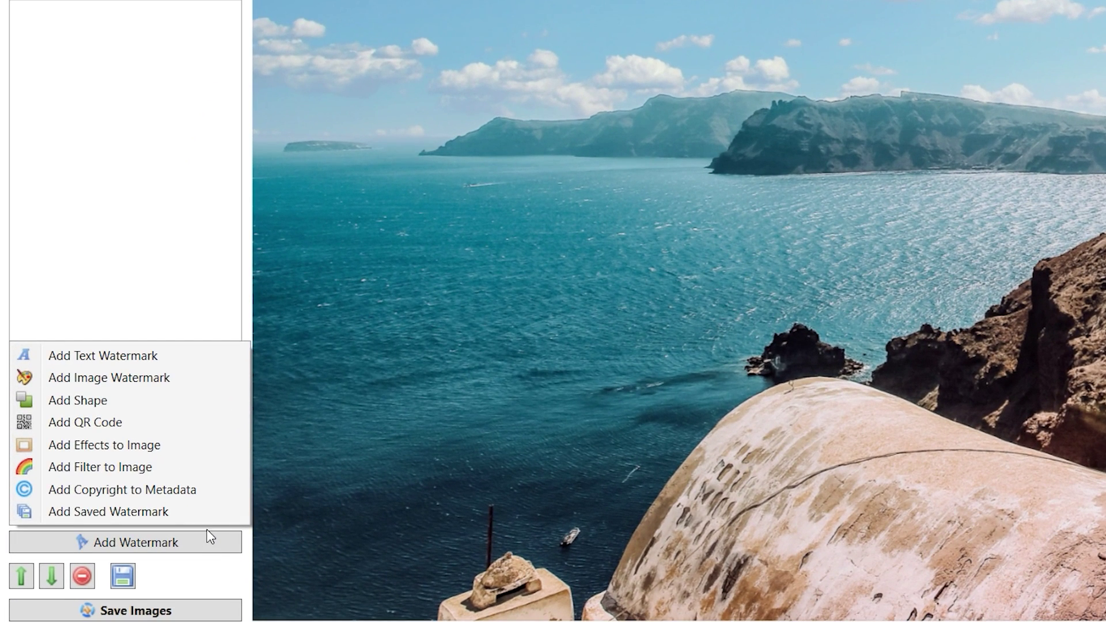
pyautogui.click(134, 363)
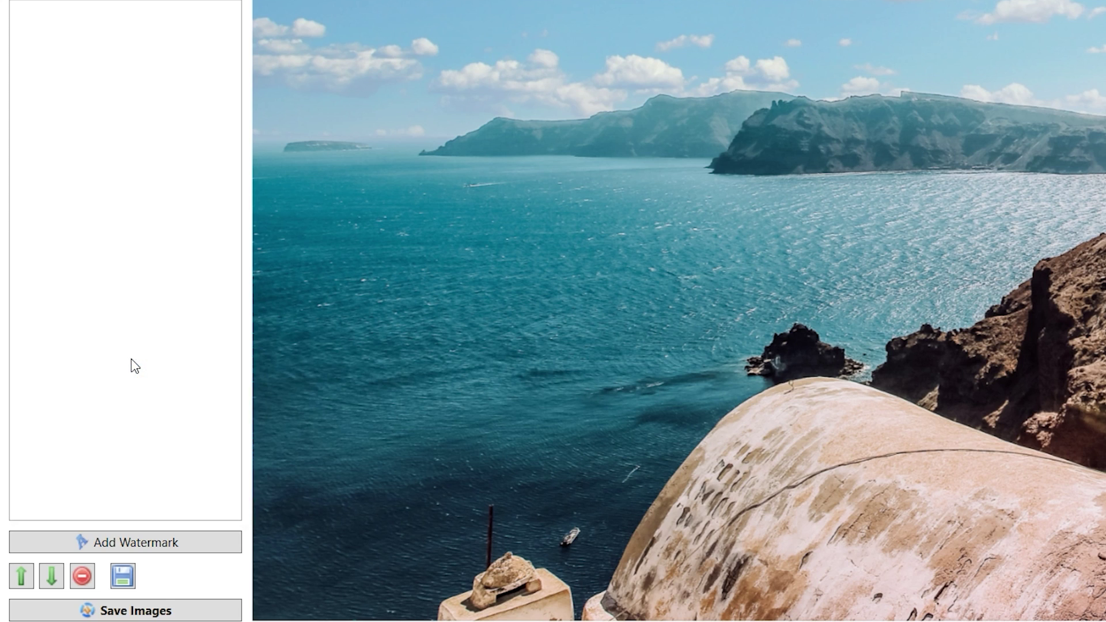
pyautogui.write('MY PHOTO')
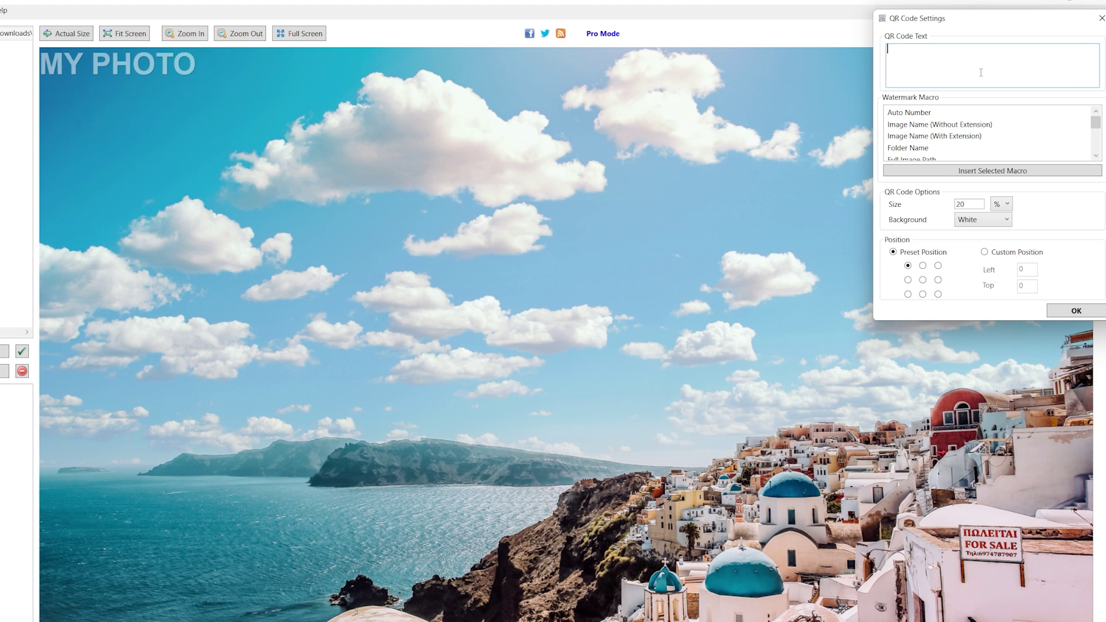
pyautogui.write('FILMORA MVP')
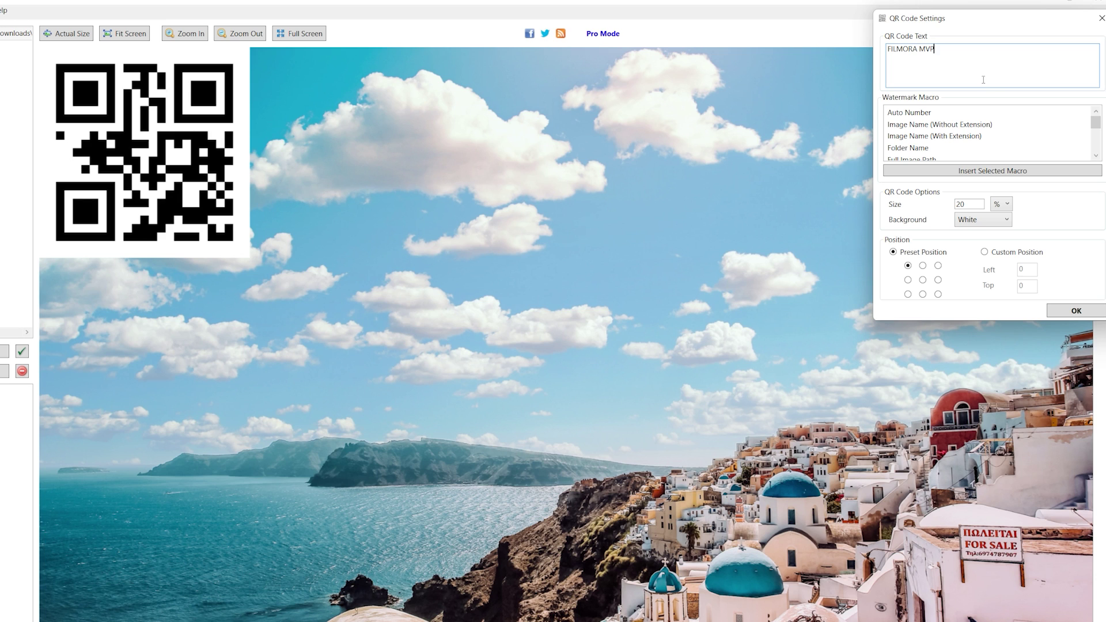
pyautogui.click(1076, 311)
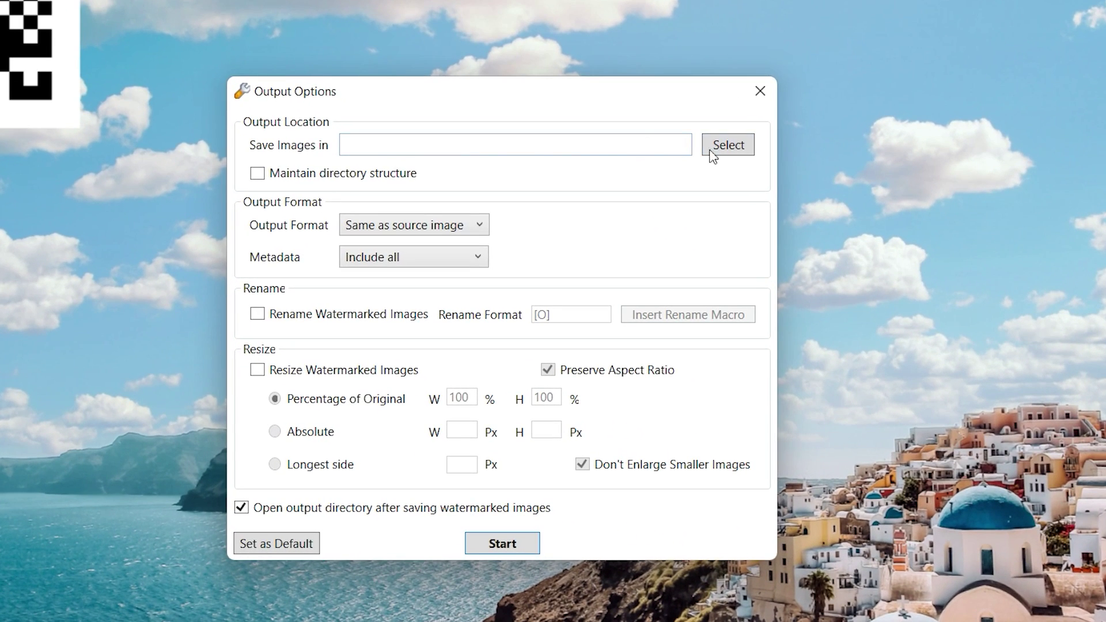
# - Save the watermarked image to the Pictures folder
pyautogui.click(711, 154)
pyautogui.doubleClick(431, 333)
pyautogui.click(415, 360)
pyautogui.click(522, 460)
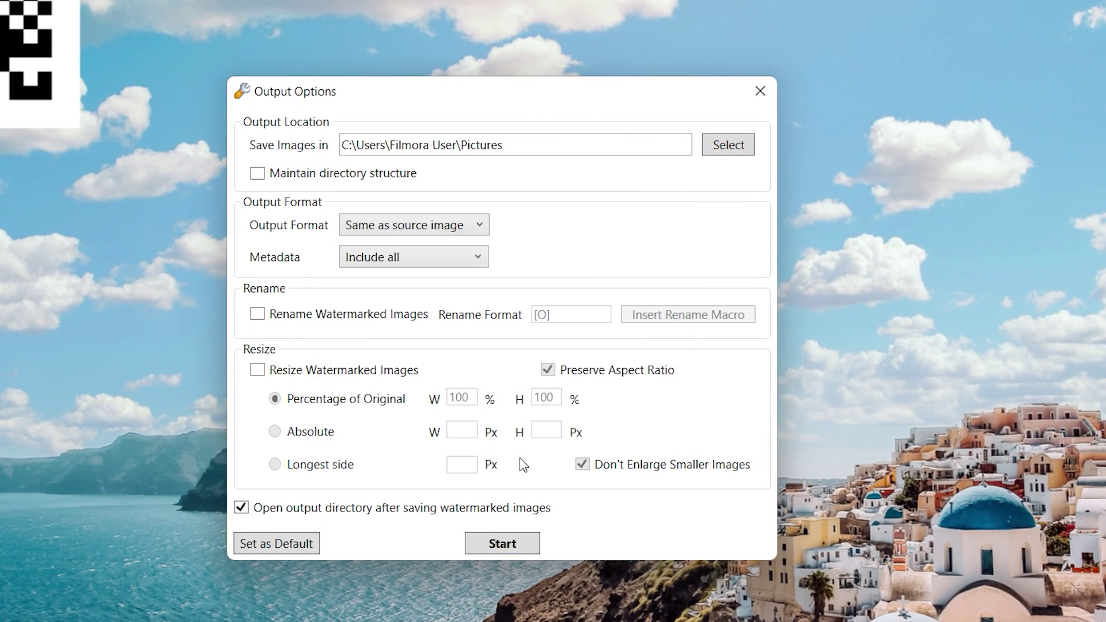
pyautogui.click(511, 541)
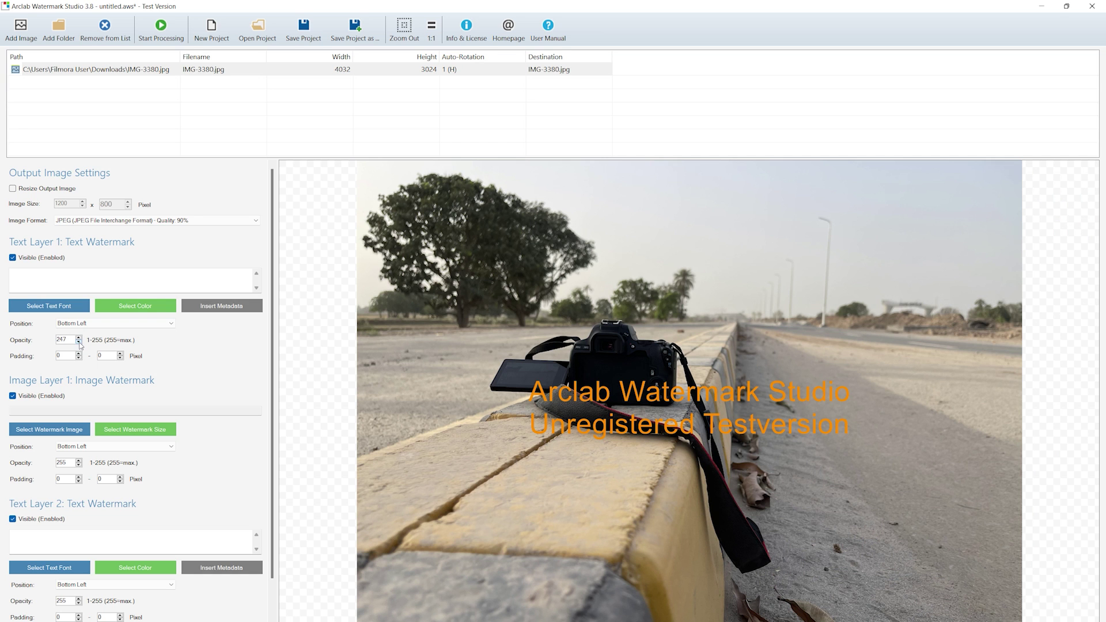
# - Switch the text watermark font to Californian FB and start processing the images
pyautogui.click(78, 342)
pyautogui.click(79, 342)
pyautogui.click(78, 342)
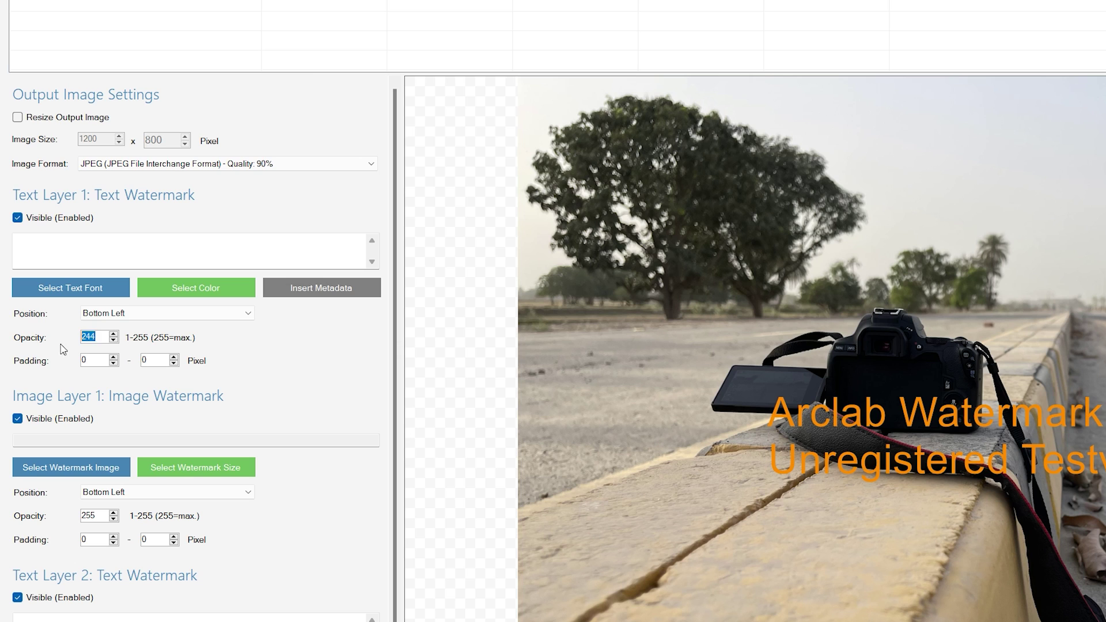
pyautogui.click(90, 287)
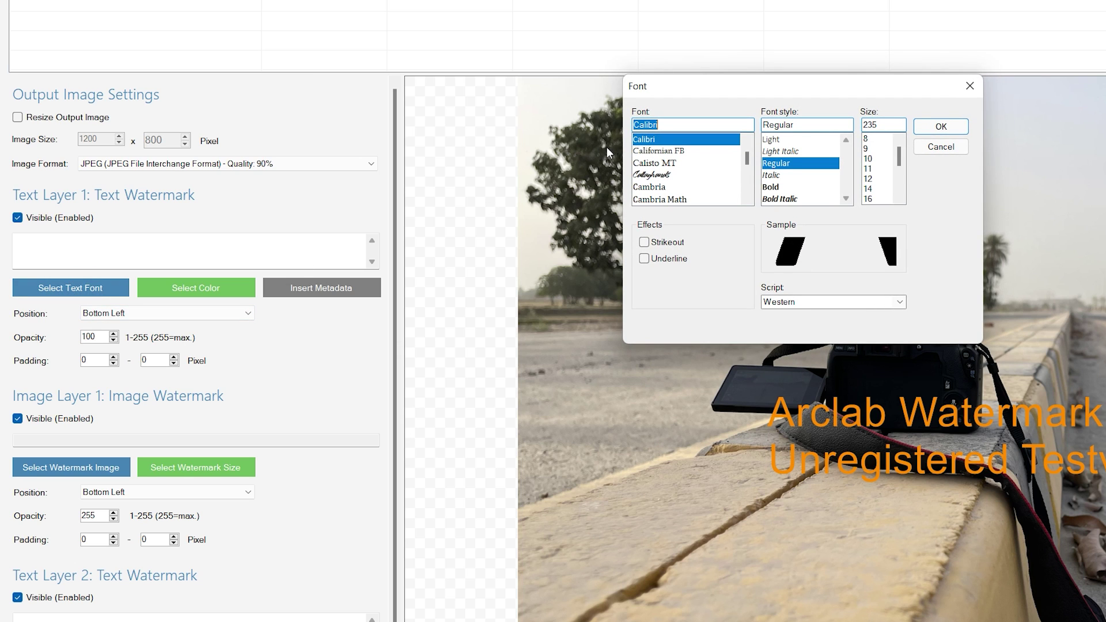
pyautogui.click(648, 151)
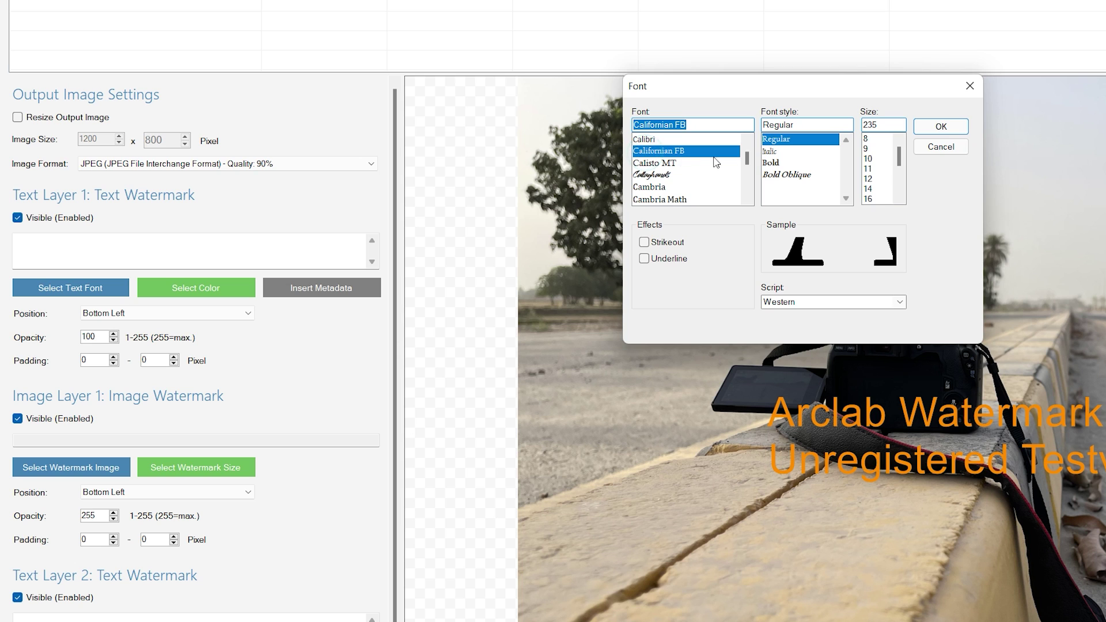
pyautogui.click(941, 127)
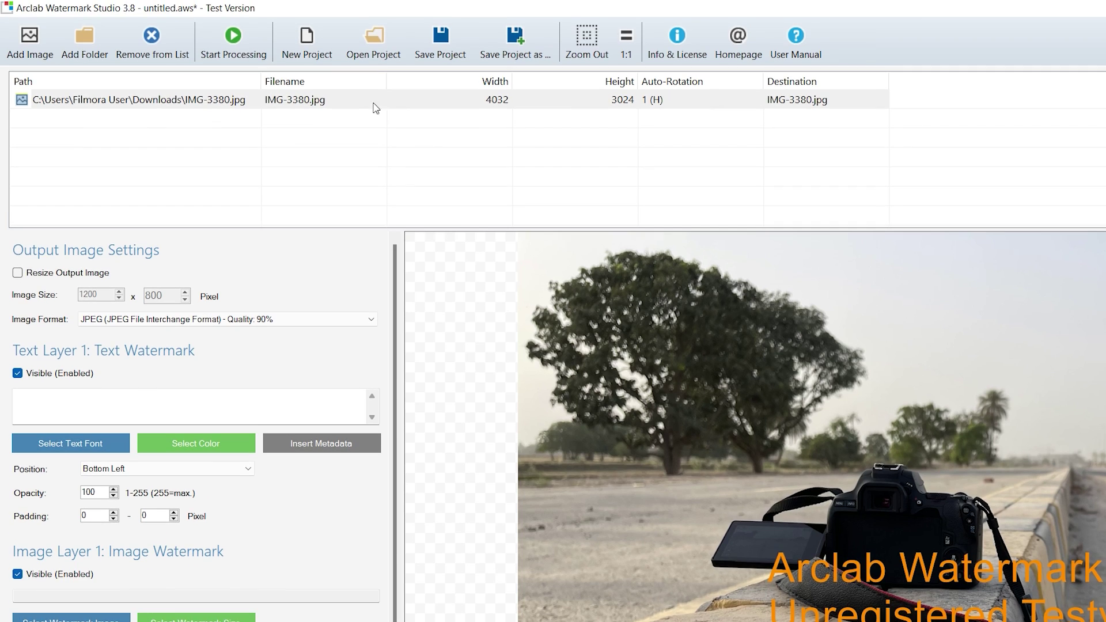
pyautogui.click(234, 42)
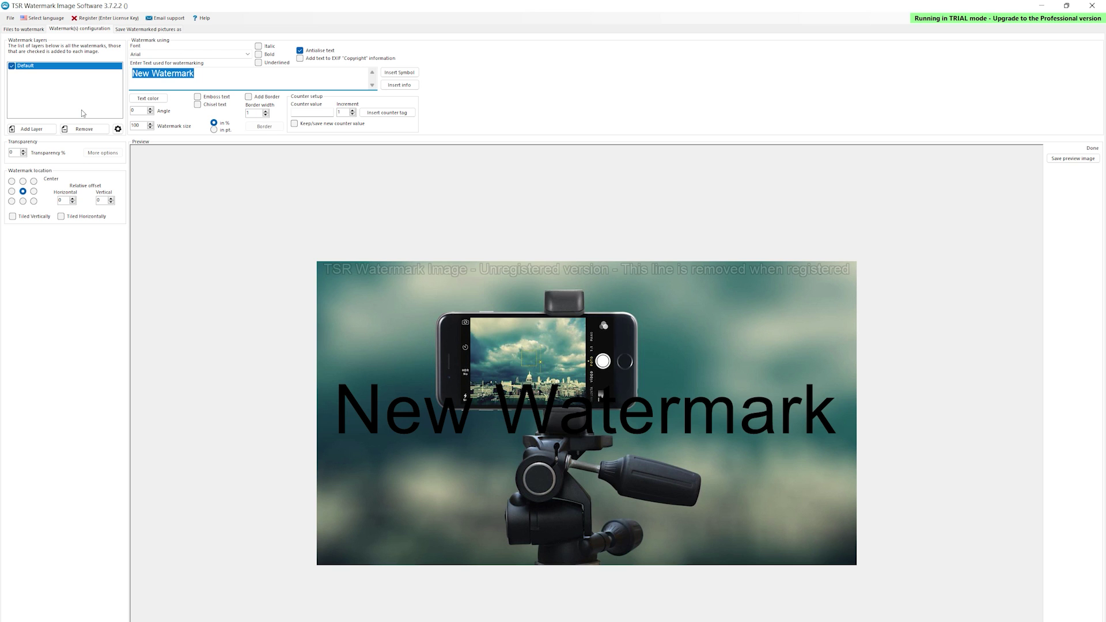
# - Watermark the photo with white 'FILMORA MVP' text followed by the current date and time tag
pyautogui.write('FILMORA MVP')
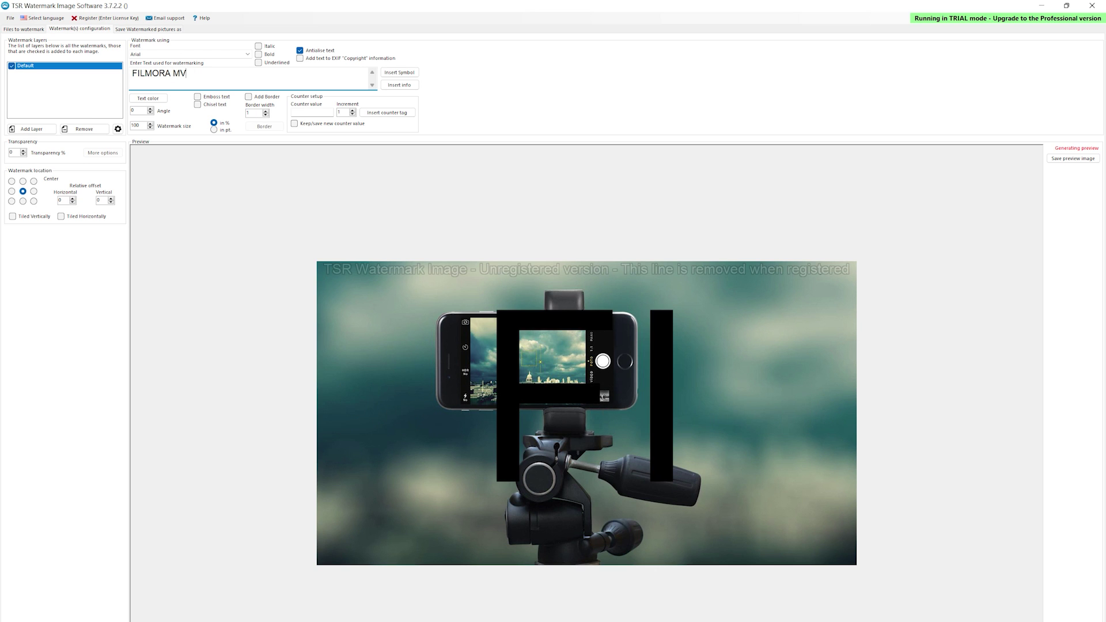
pyautogui.click(147, 99)
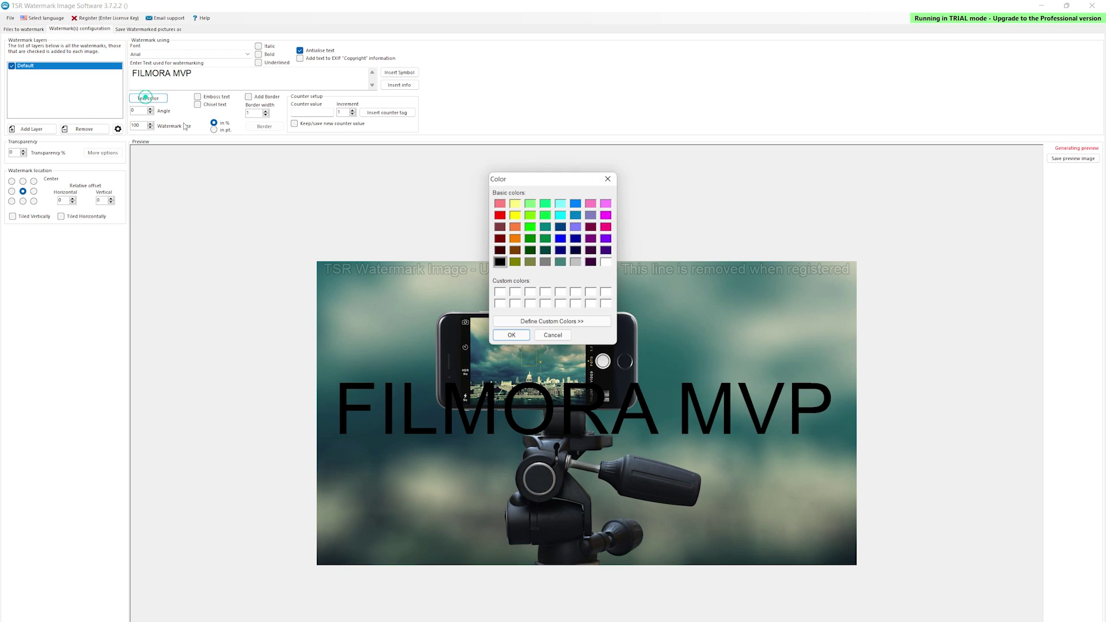
pyautogui.click(604, 263)
pyautogui.click(511, 335)
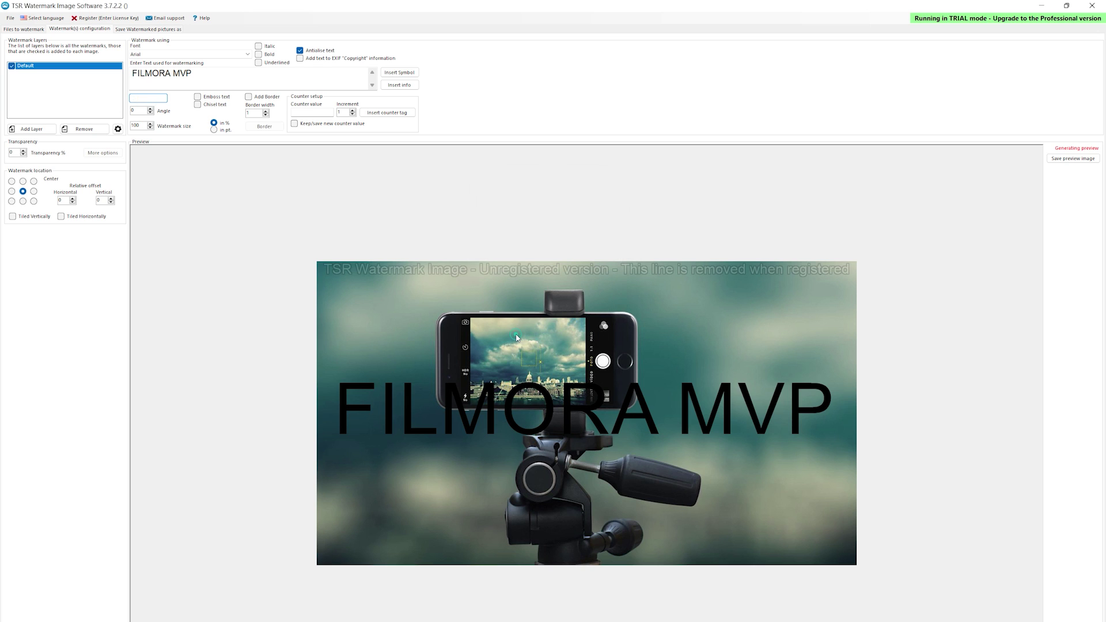
pyautogui.click(398, 86)
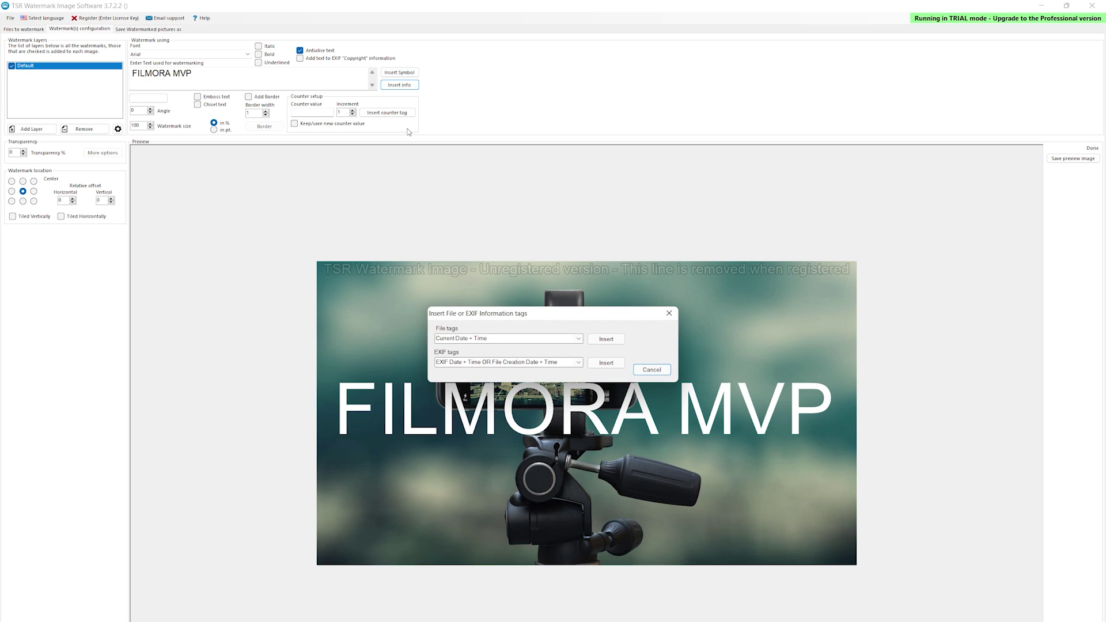
pyautogui.click(612, 344)
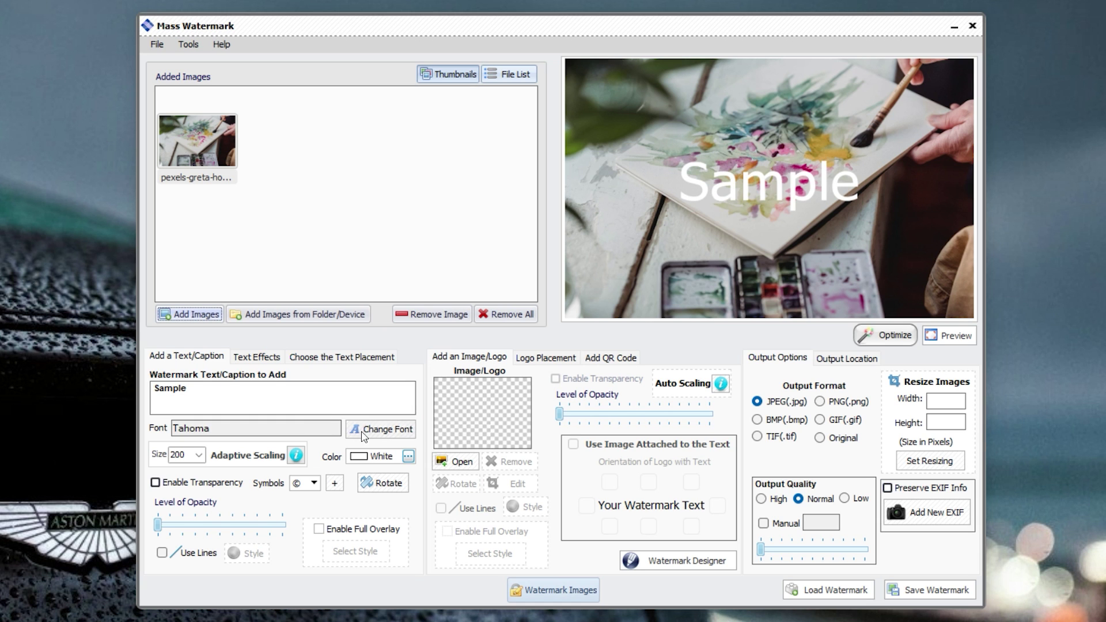
# - Make the Sample caption red in the Ageo Personal Use ExtBd font
pyautogui.click(383, 427)
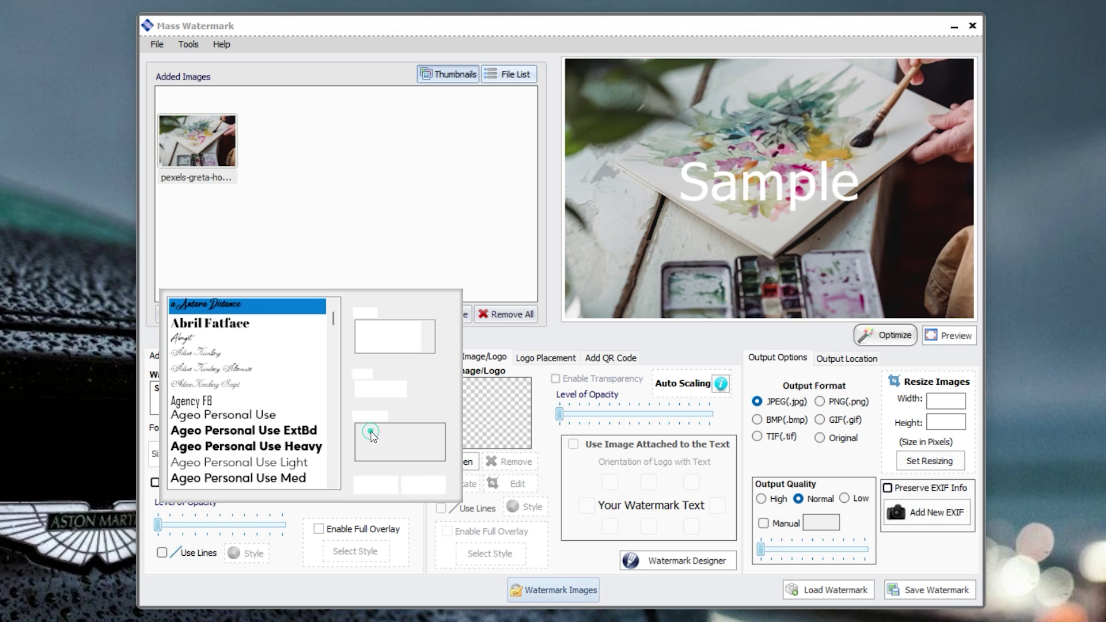
pyautogui.click(247, 431)
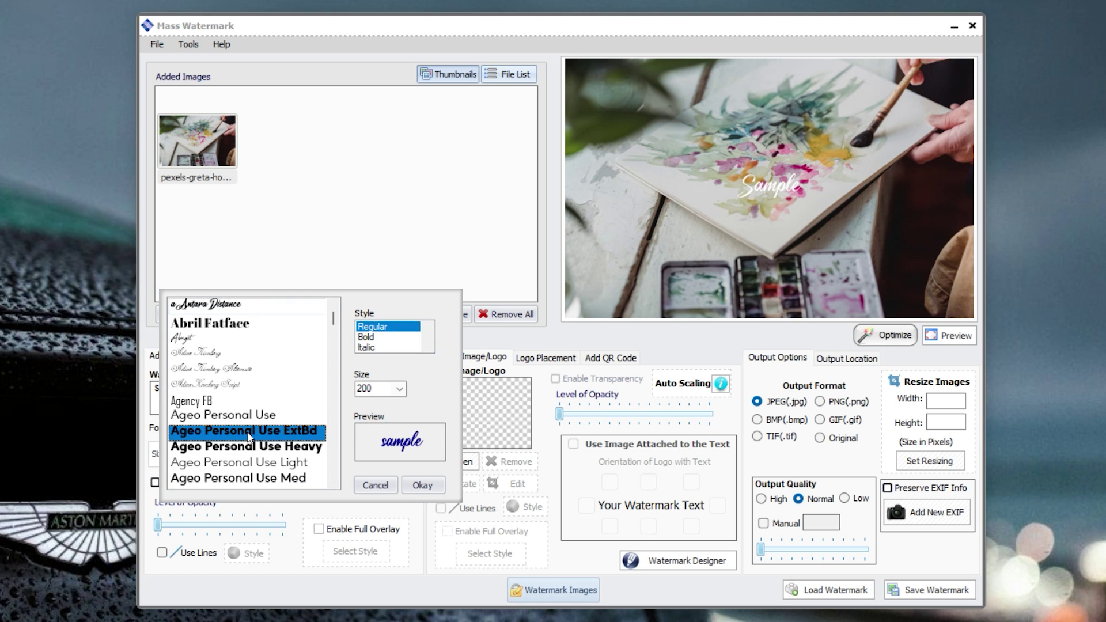
pyautogui.click(421, 486)
pyautogui.click(408, 457)
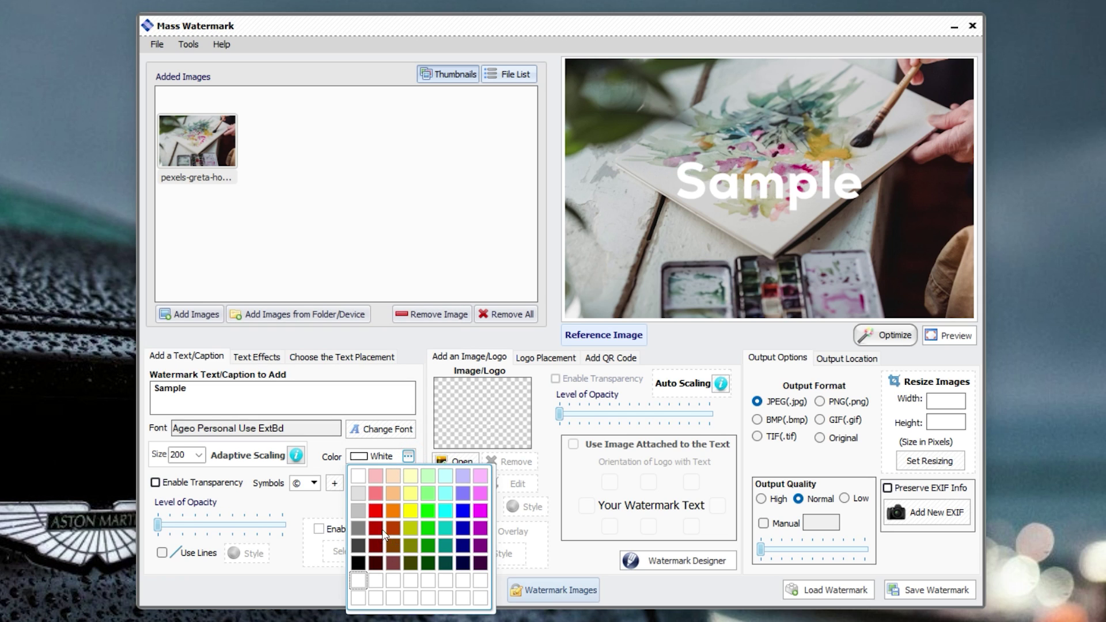
pyautogui.click(375, 510)
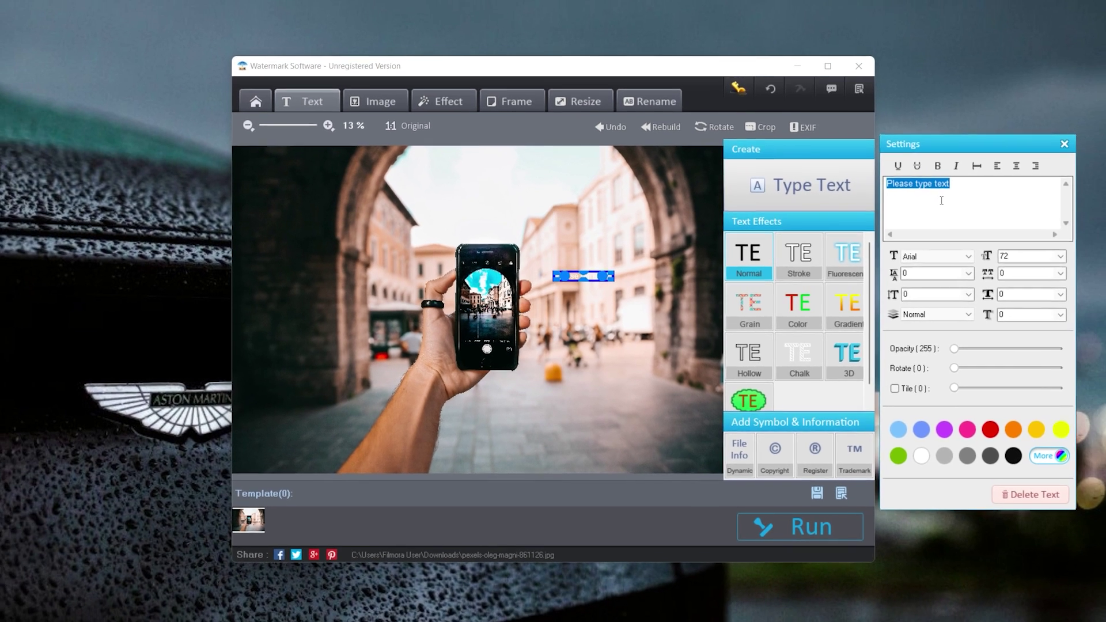
# - Place large 'FILMORA MVP' text at the archway photo's top and open the EXIF editor
pyautogui.write('FILMO')
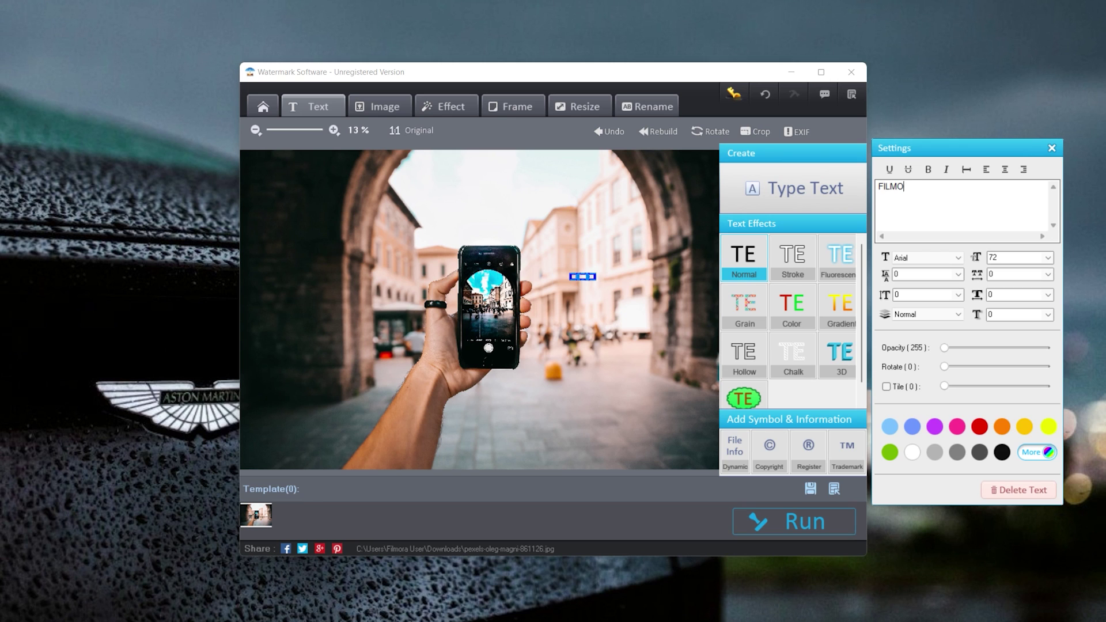
pyautogui.write('RA MVP')
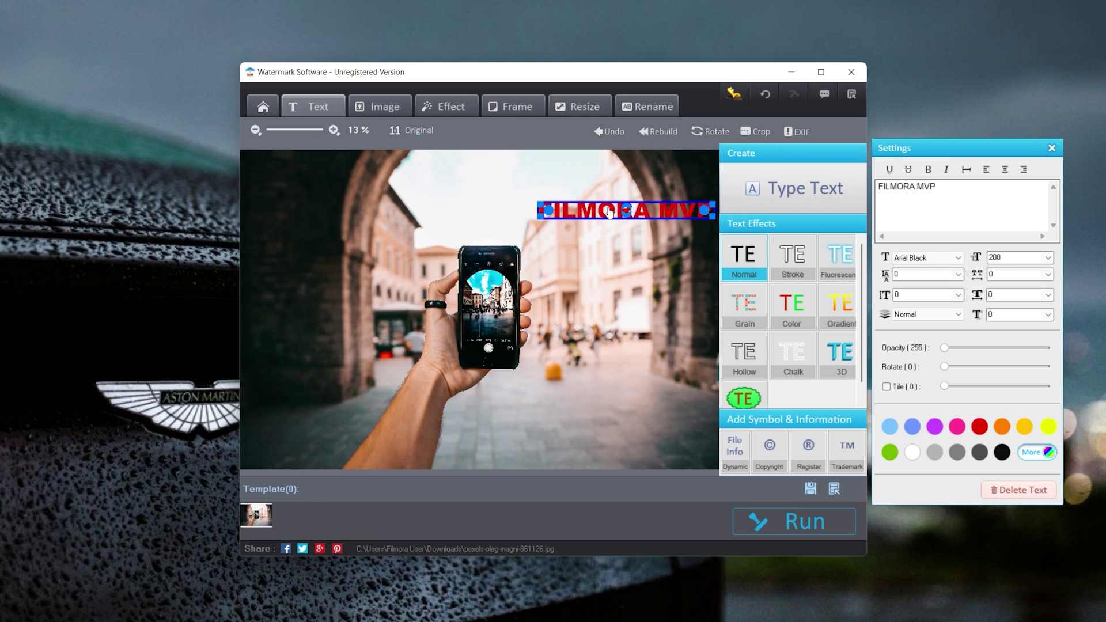
pyautogui.moveTo(605, 207); pyautogui.dragTo(488, 183)
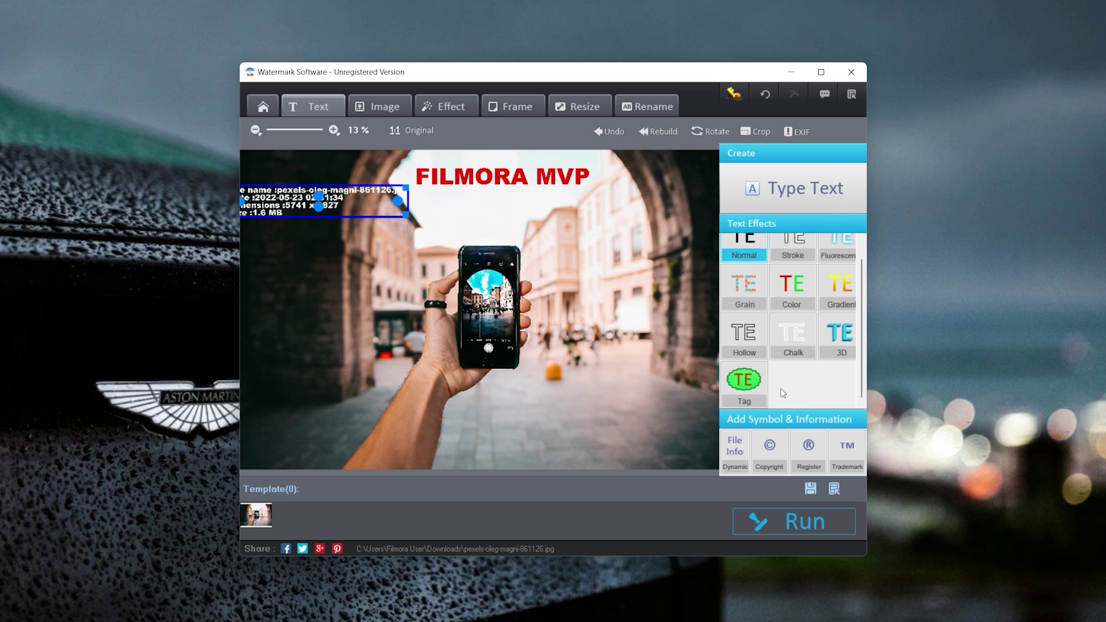
pyautogui.click(799, 133)
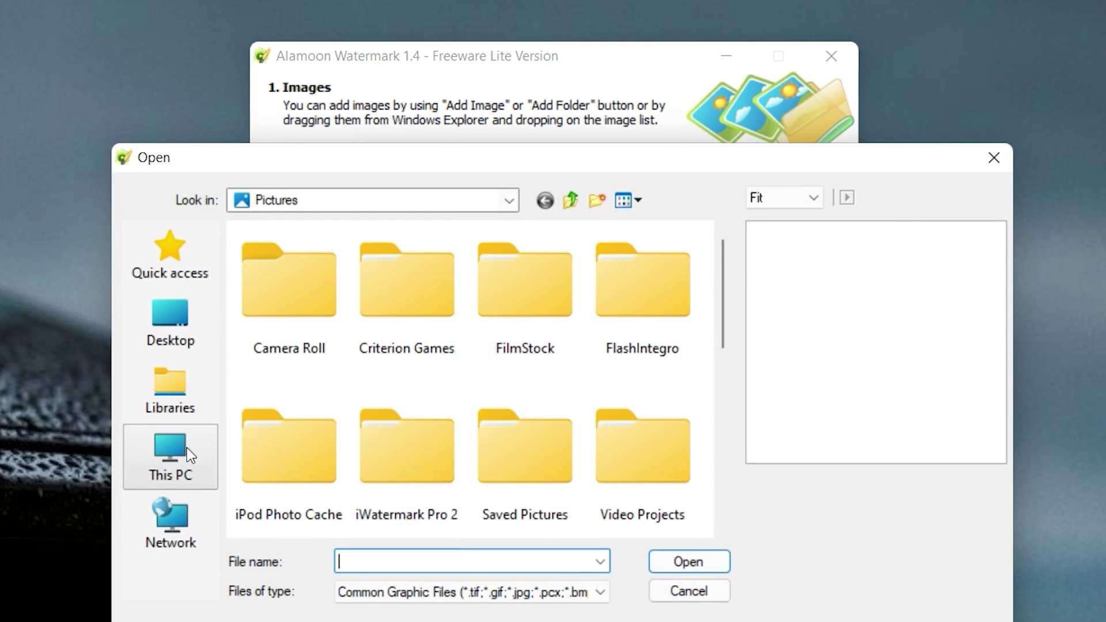
# - Add IMG-3380.jpg, enter 'FILMORA MVP' in Verdana, and advance through output format to generation
pyautogui.click(164, 478)
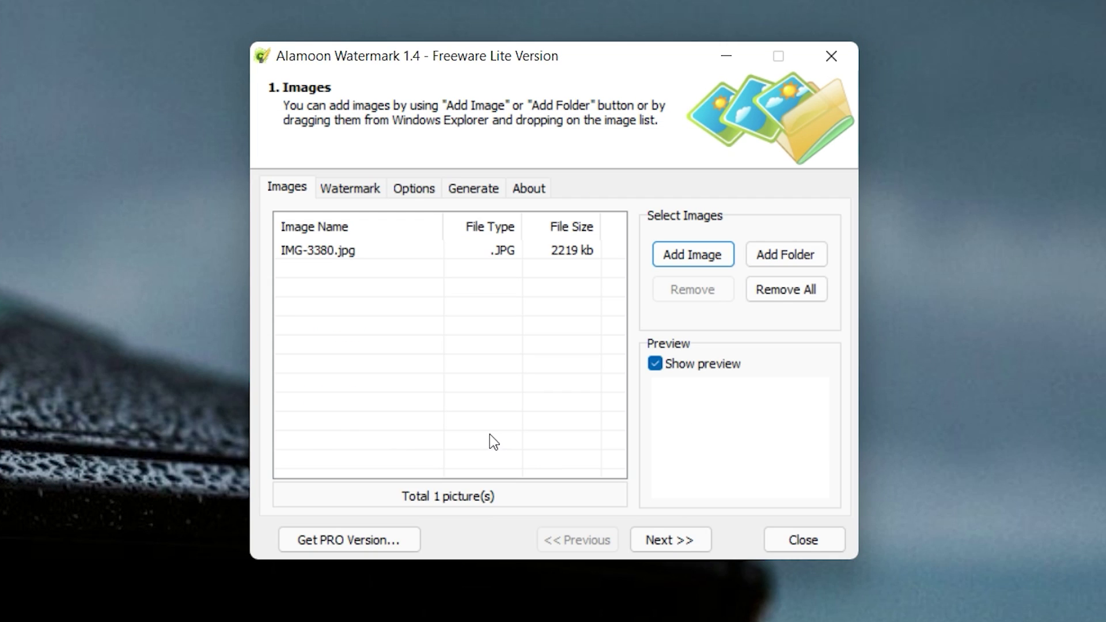
pyautogui.click(341, 195)
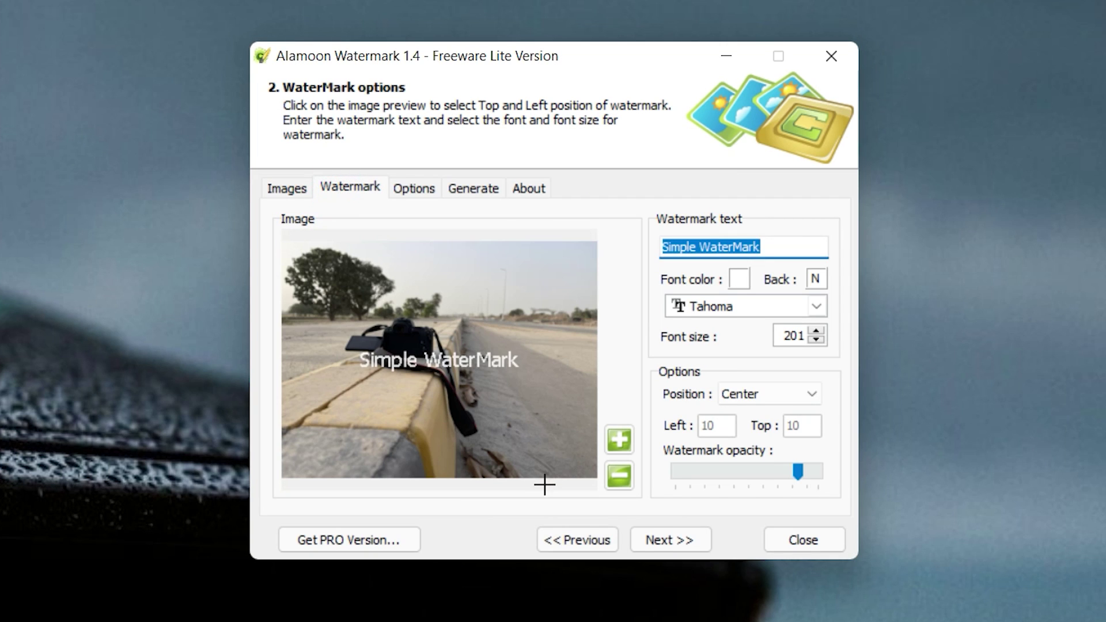
pyautogui.write('FILMORA MVP')
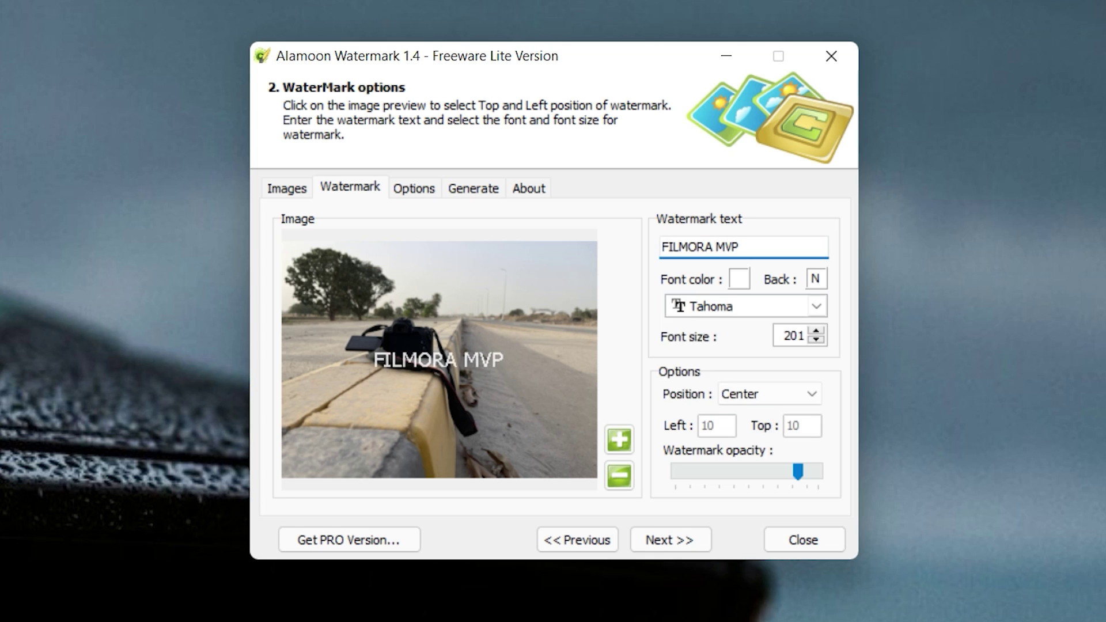
pyautogui.click(728, 299)
pyautogui.scroll(-8, 752, 394)
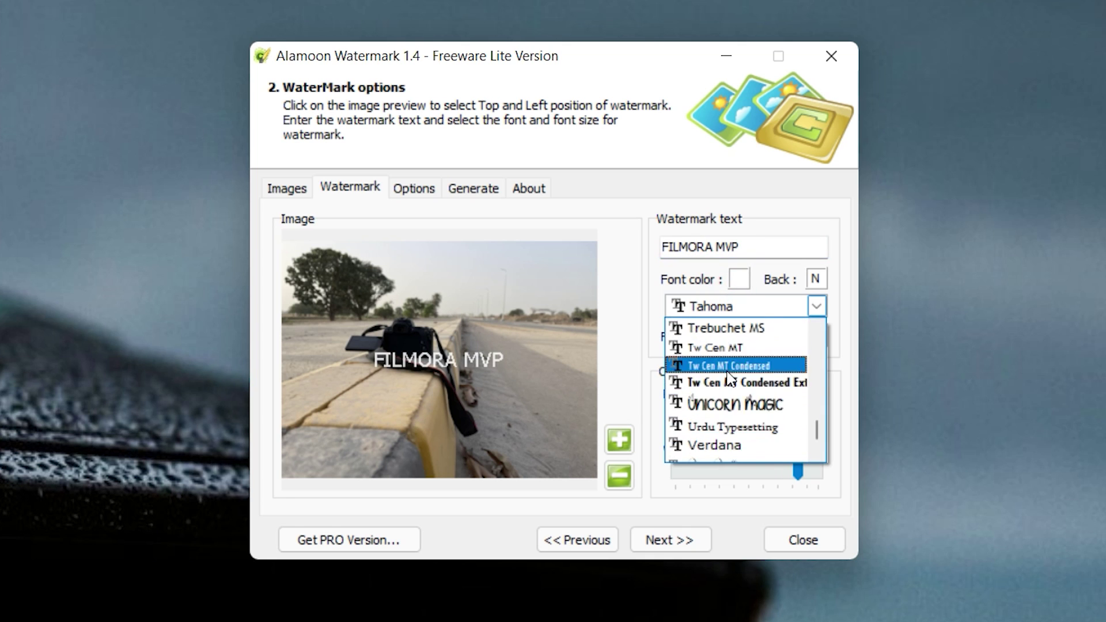
pyautogui.click(715, 390)
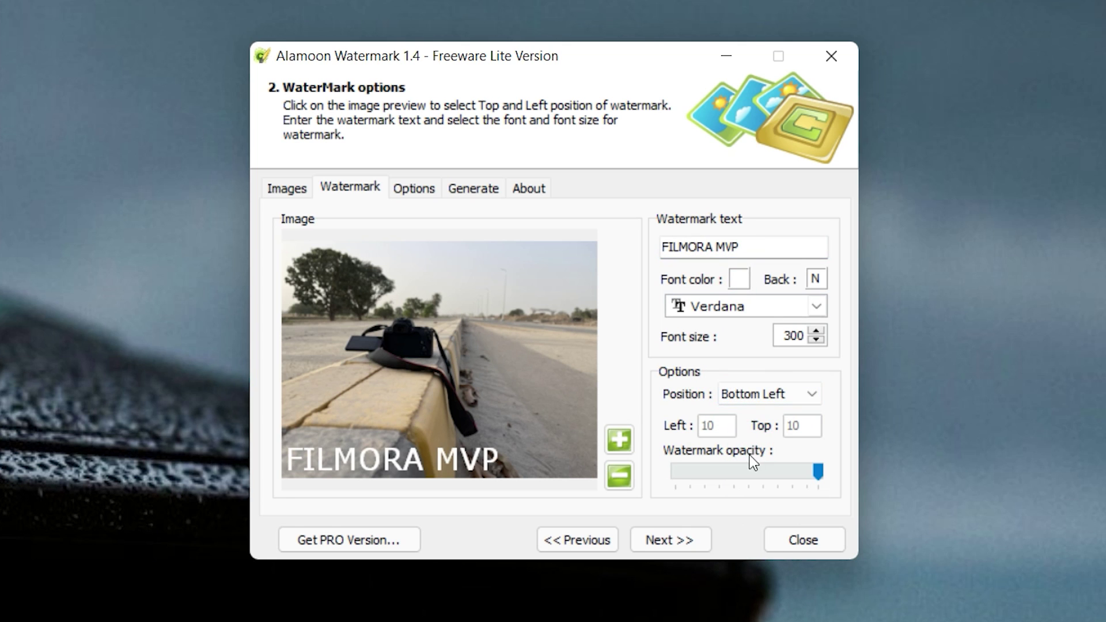
pyautogui.click(700, 542)
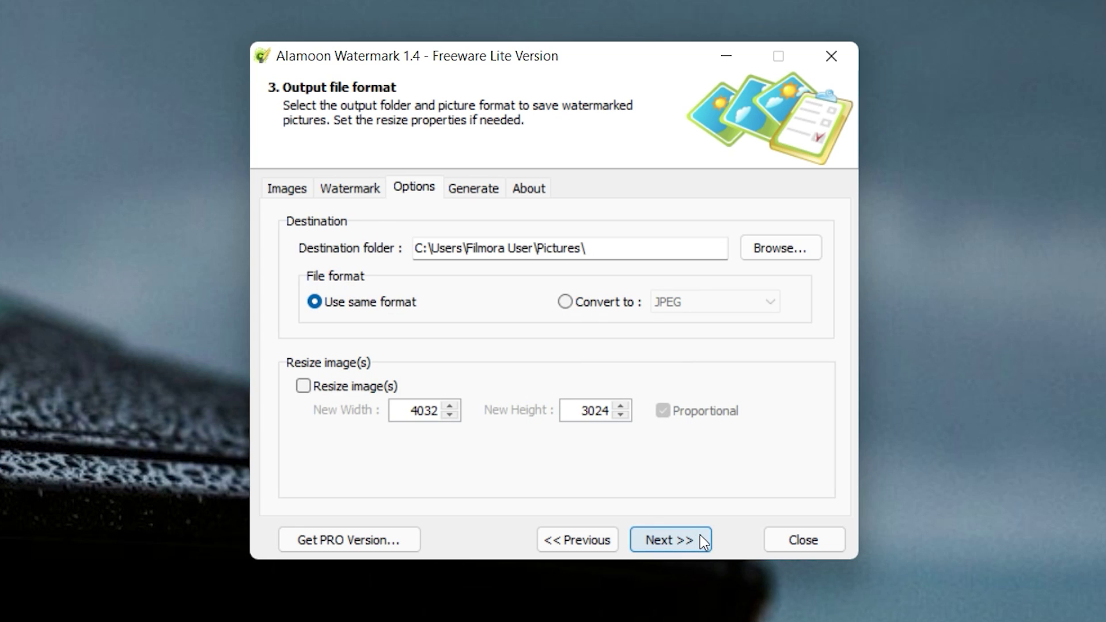
pyautogui.click(700, 540)
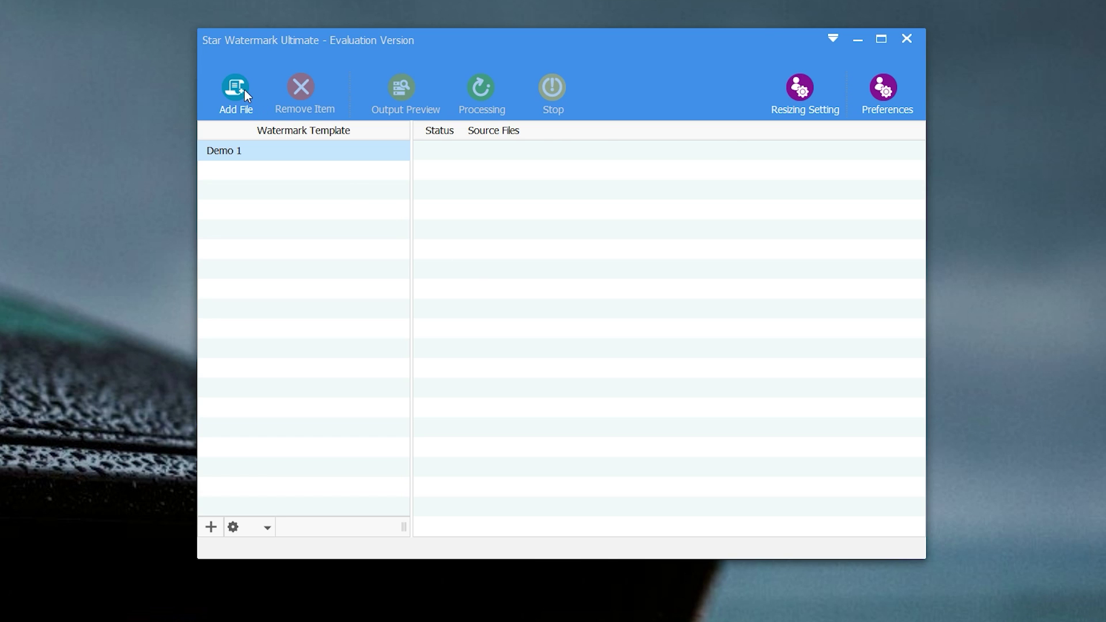
# - Add the pexels-igor-cibulsky-8552551.jpg photo as a source file, then check Resizing Settings and Preferences
pyautogui.click(245, 93)
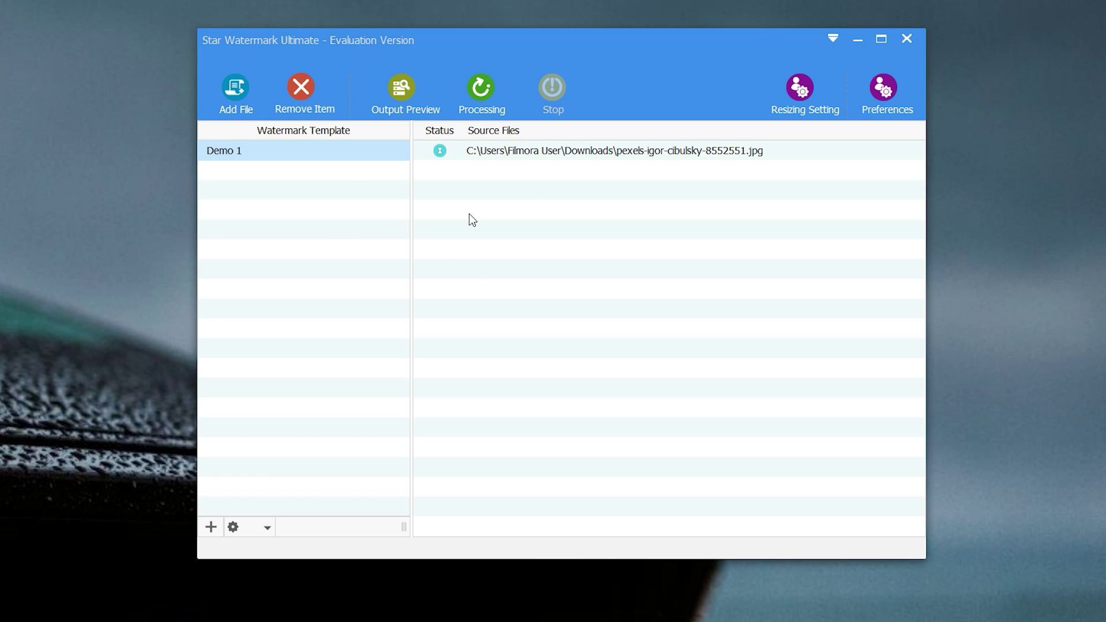
pyautogui.click(808, 95)
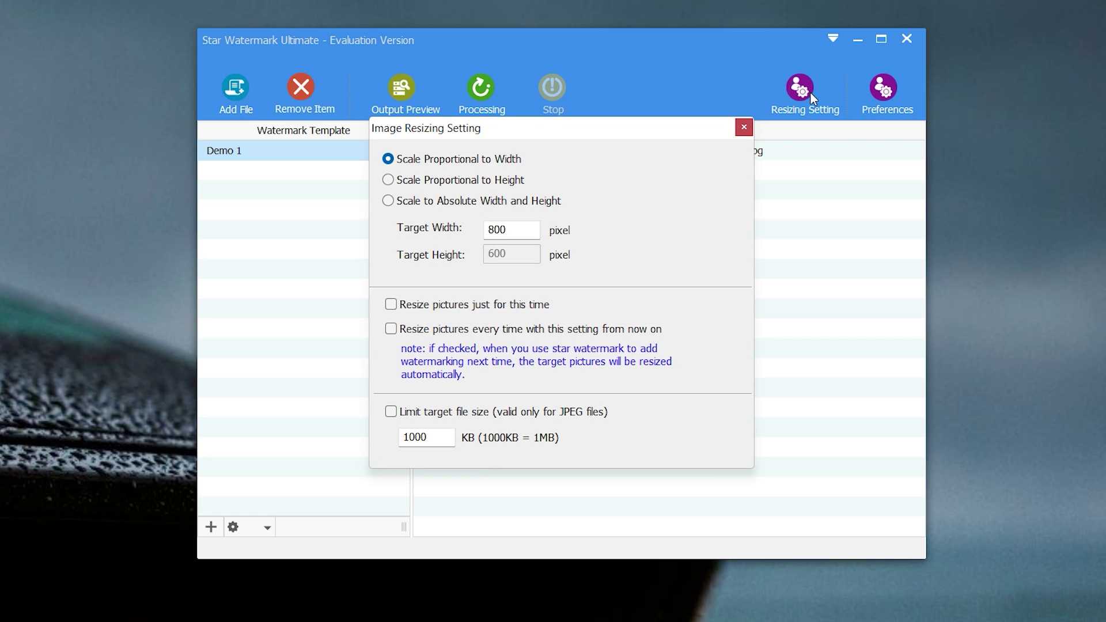
pyautogui.click(743, 129)
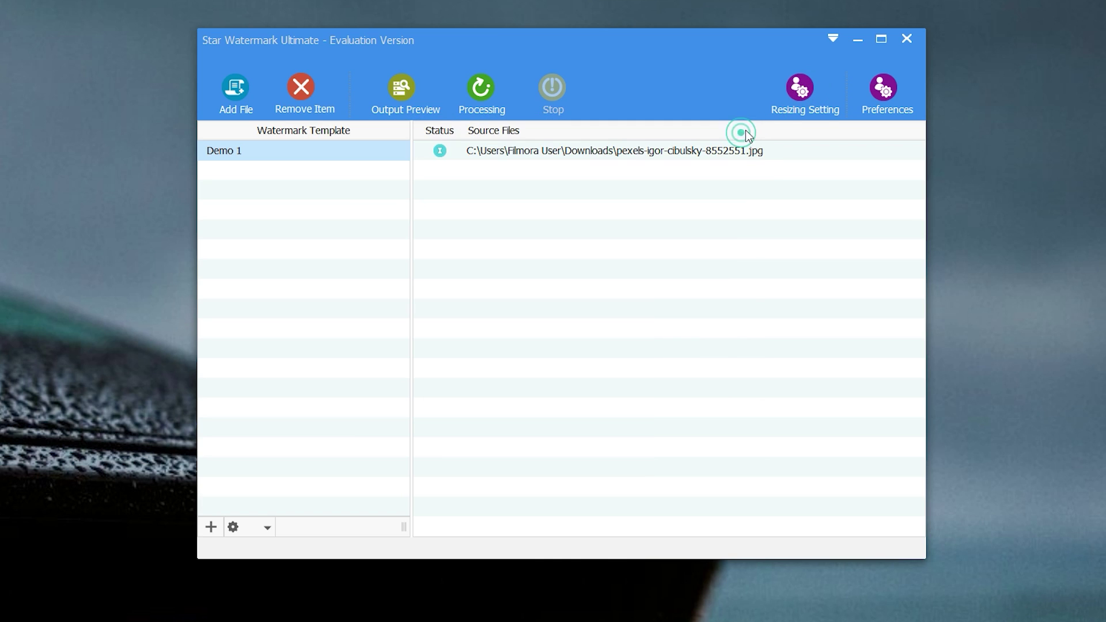
pyautogui.click(870, 88)
pyautogui.click(739, 74)
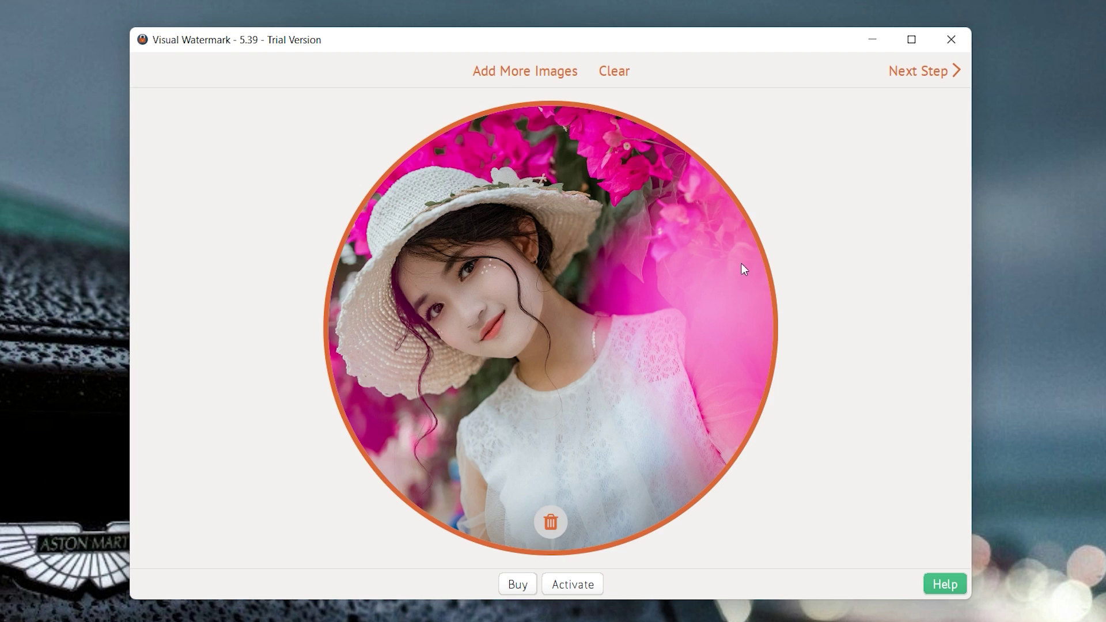
# - Add tiled 'FILMORA MVP' text with the fourth effect and watermark the portrait photo
pyautogui.click(930, 71)
pyautogui.click(492, 75)
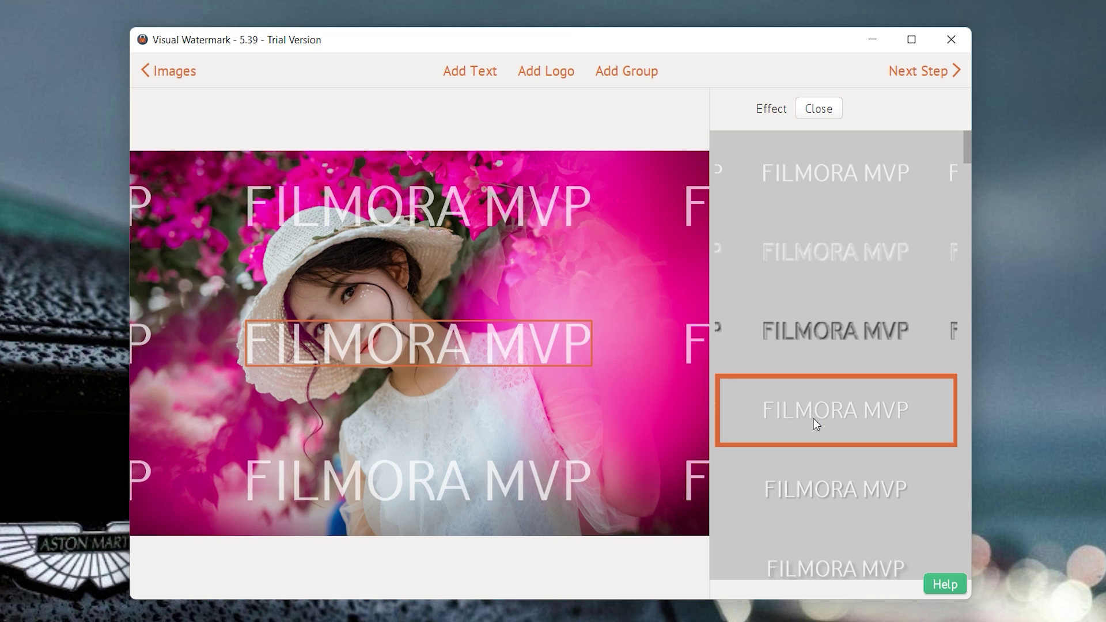
pyautogui.click(814, 419)
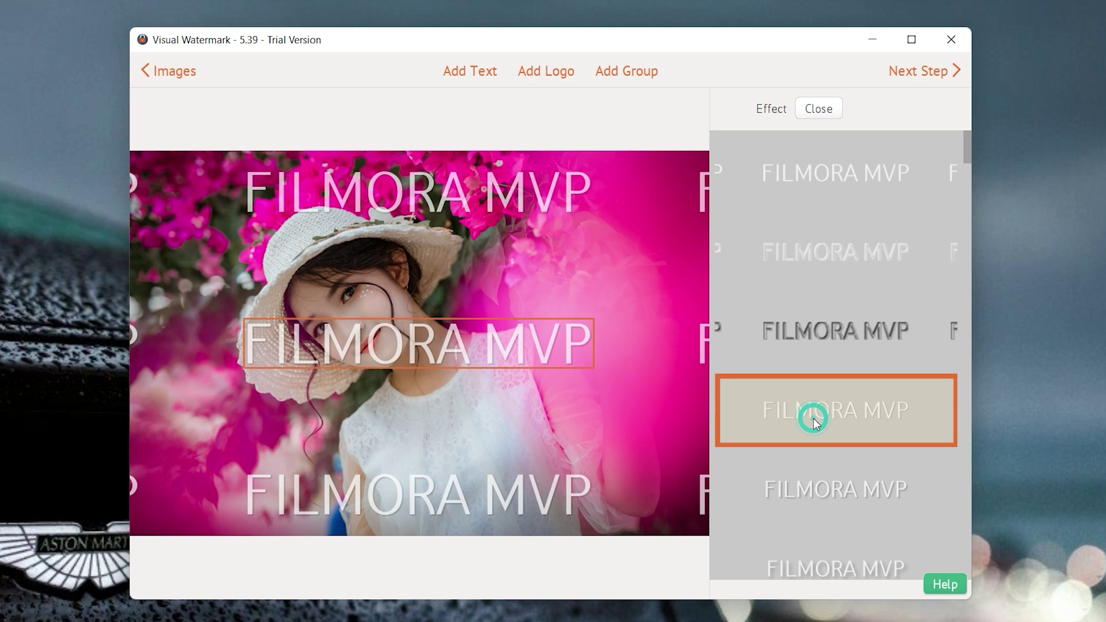
pyautogui.click(802, 107)
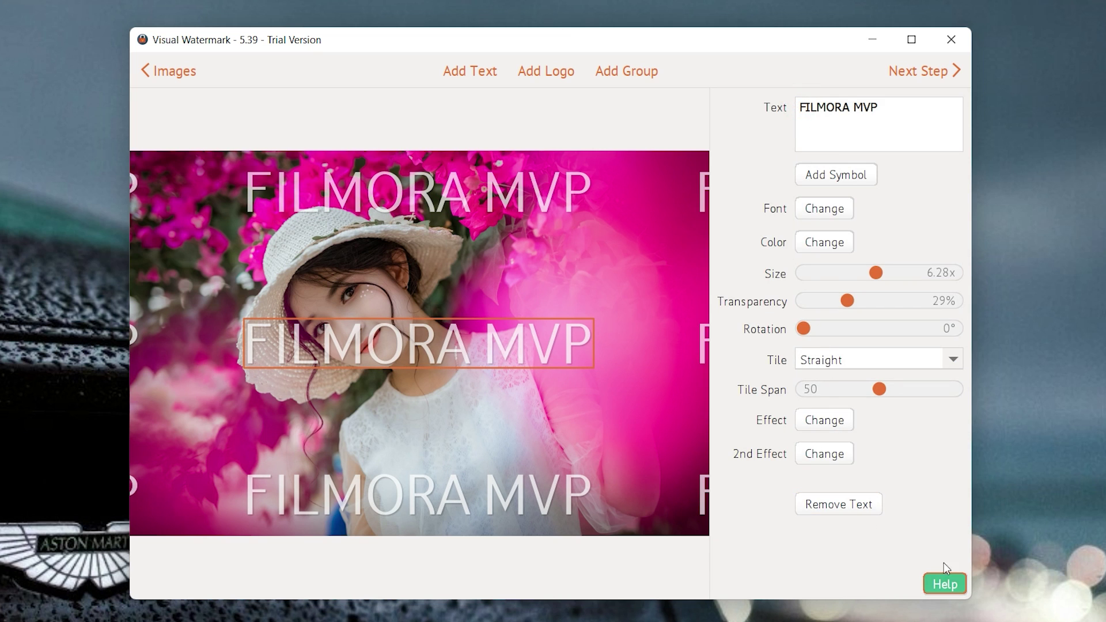
pyautogui.click(906, 72)
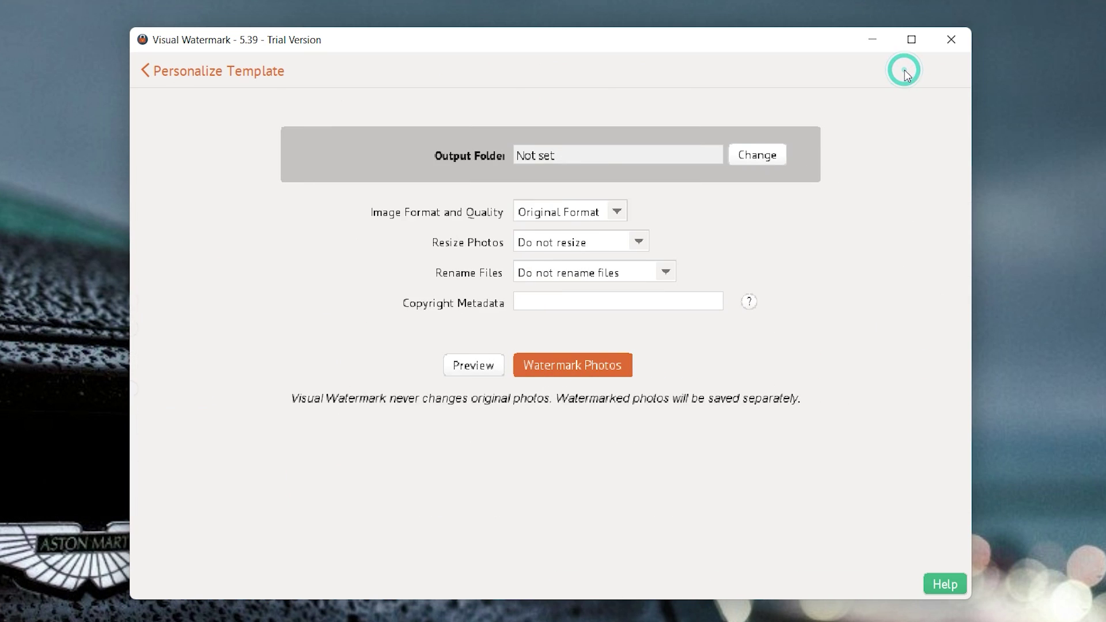
pyautogui.click(573, 366)
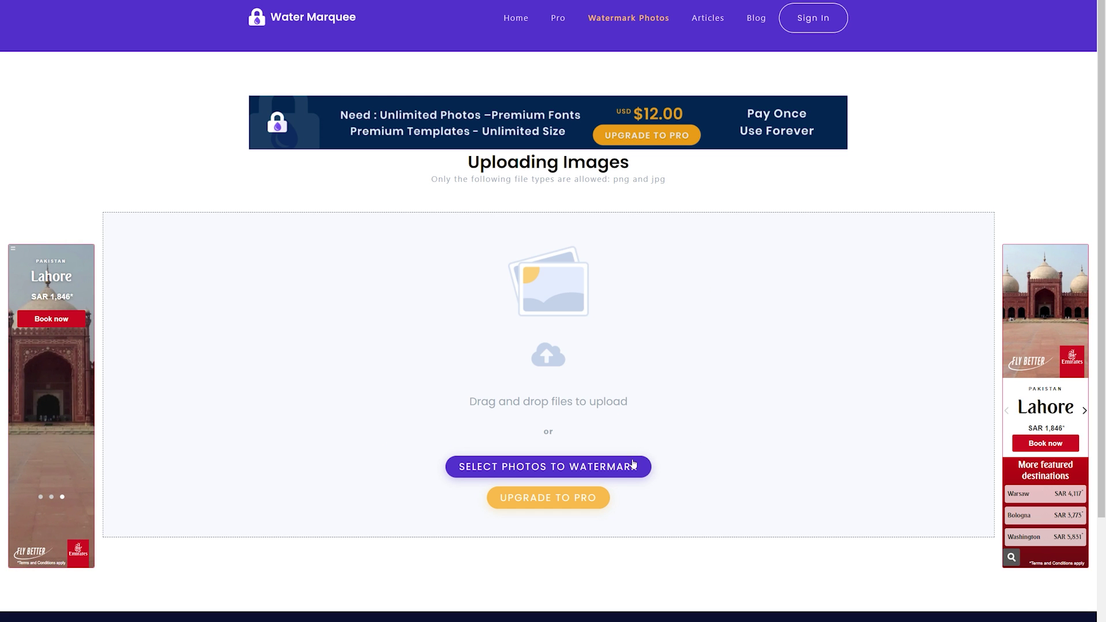
# - Upload the skyline photo and add black 'FILMORA MVP' text in Impact at its top left
pyautogui.click(634, 464)
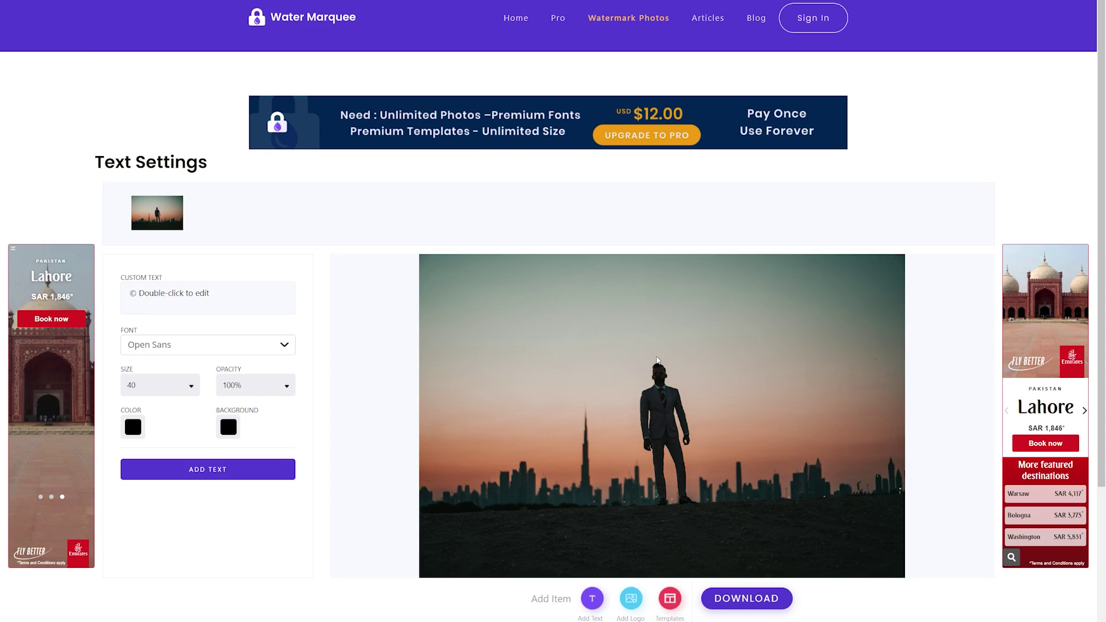
pyautogui.scroll(-1, 385, 346)
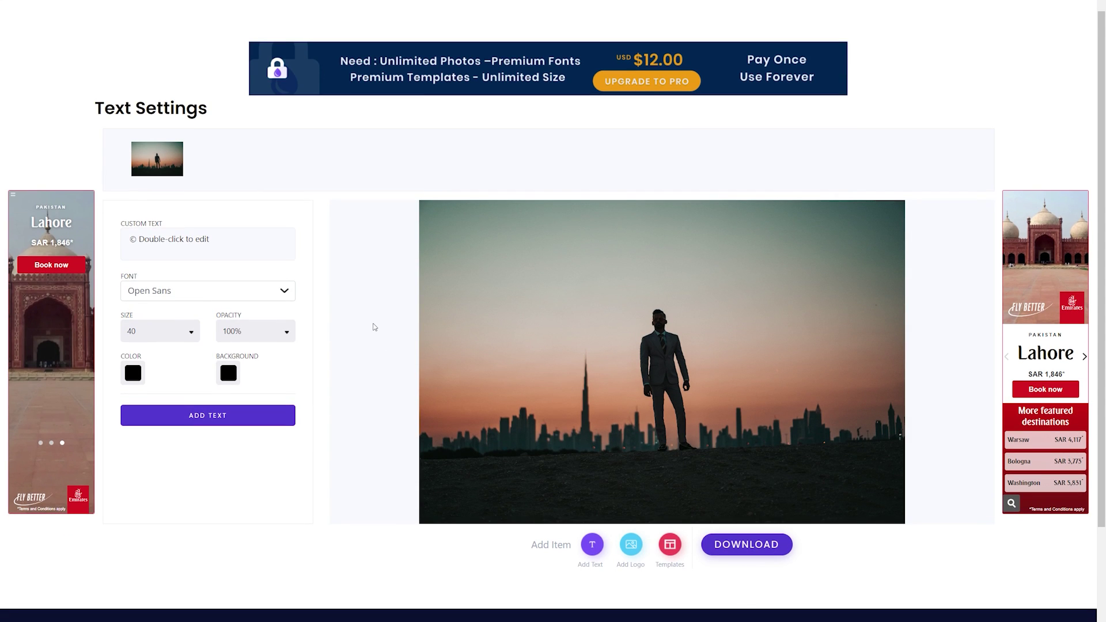
pyautogui.click(245, 241)
pyautogui.write('Fl')
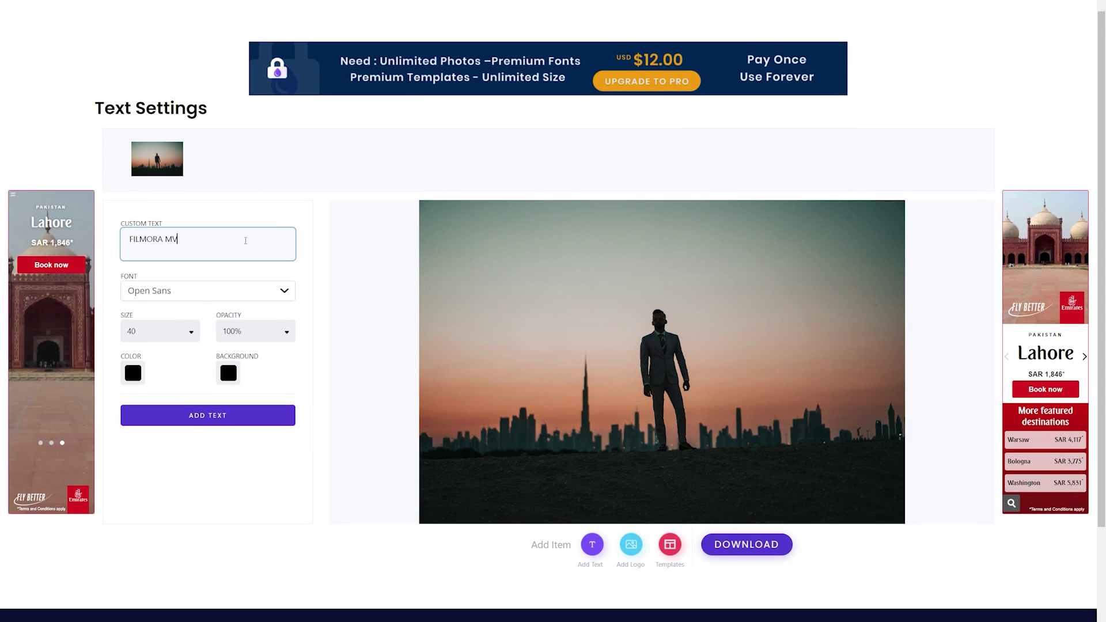
pyautogui.click(232, 294)
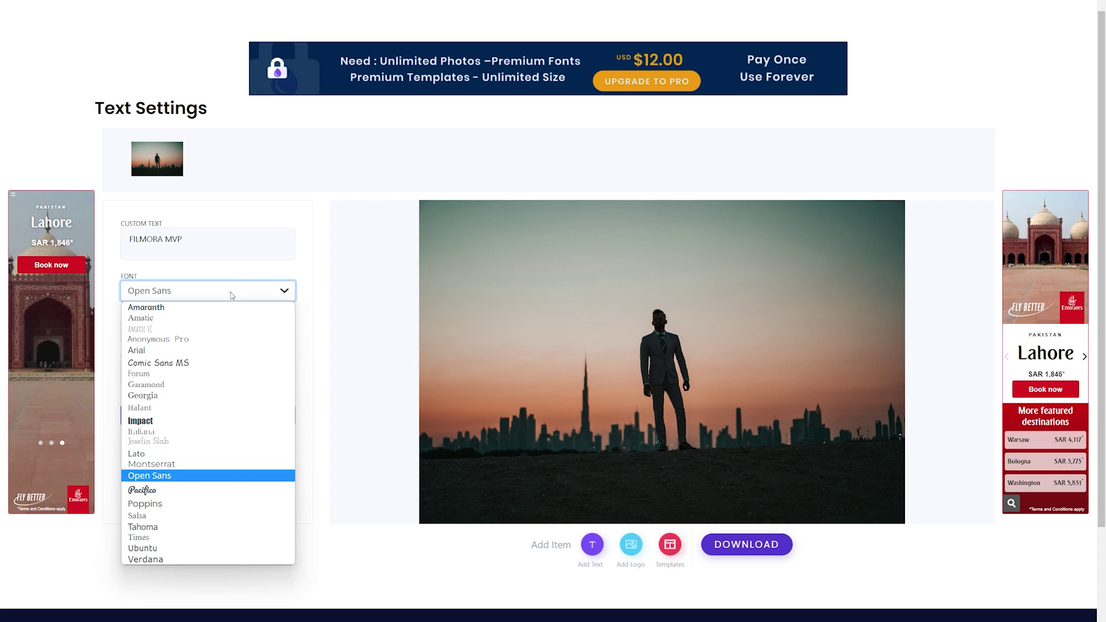
pyautogui.click(153, 422)
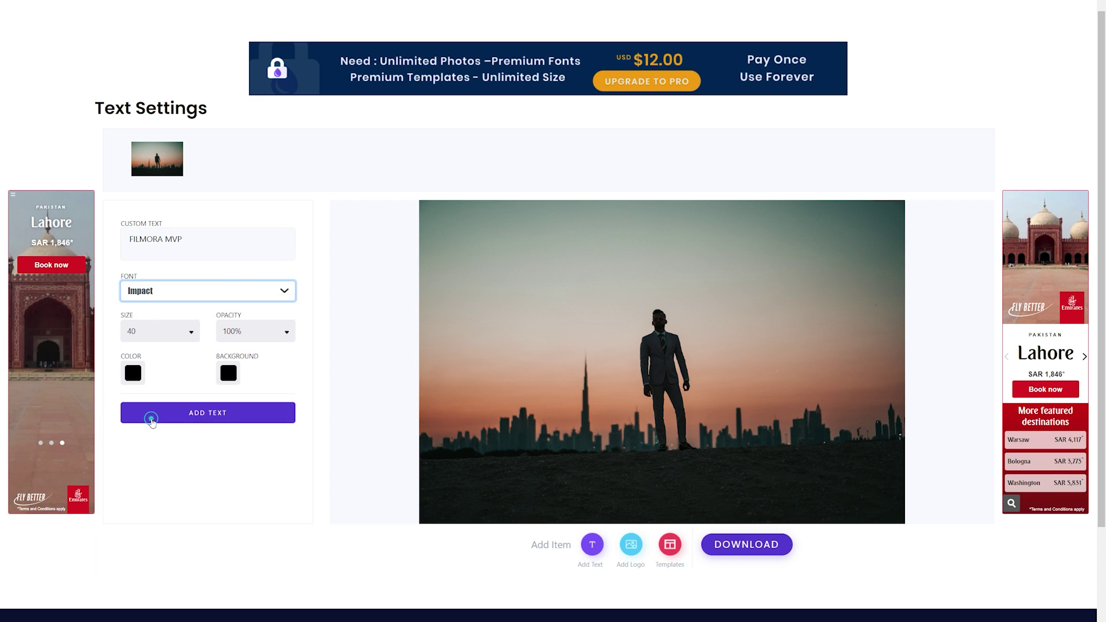
pyautogui.click(180, 409)
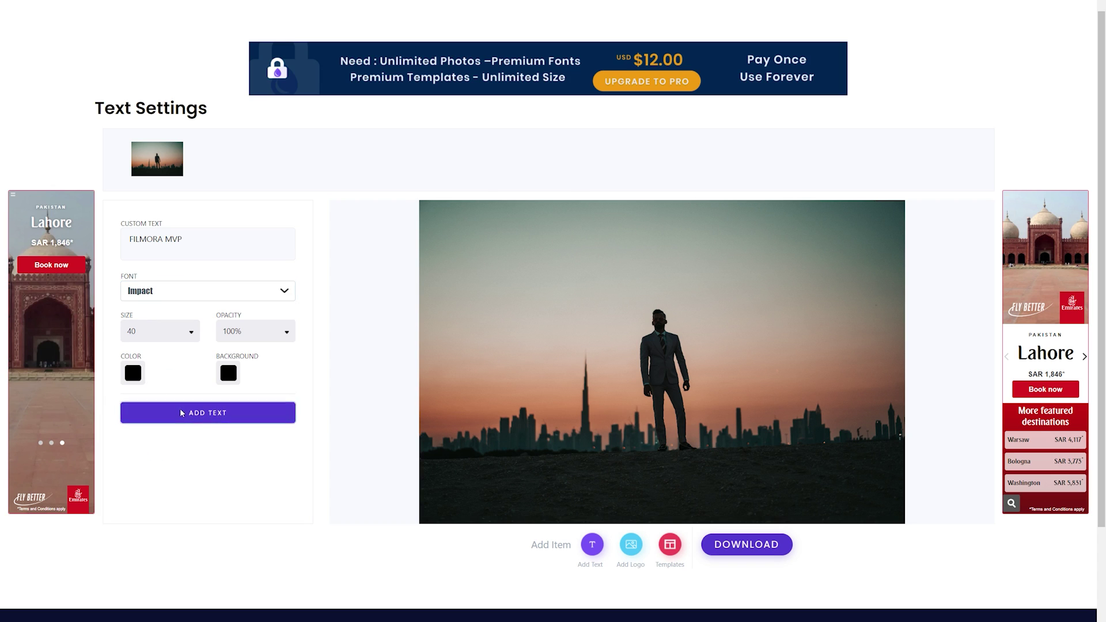
pyautogui.moveTo(459, 216); pyautogui.dragTo(467, 219)
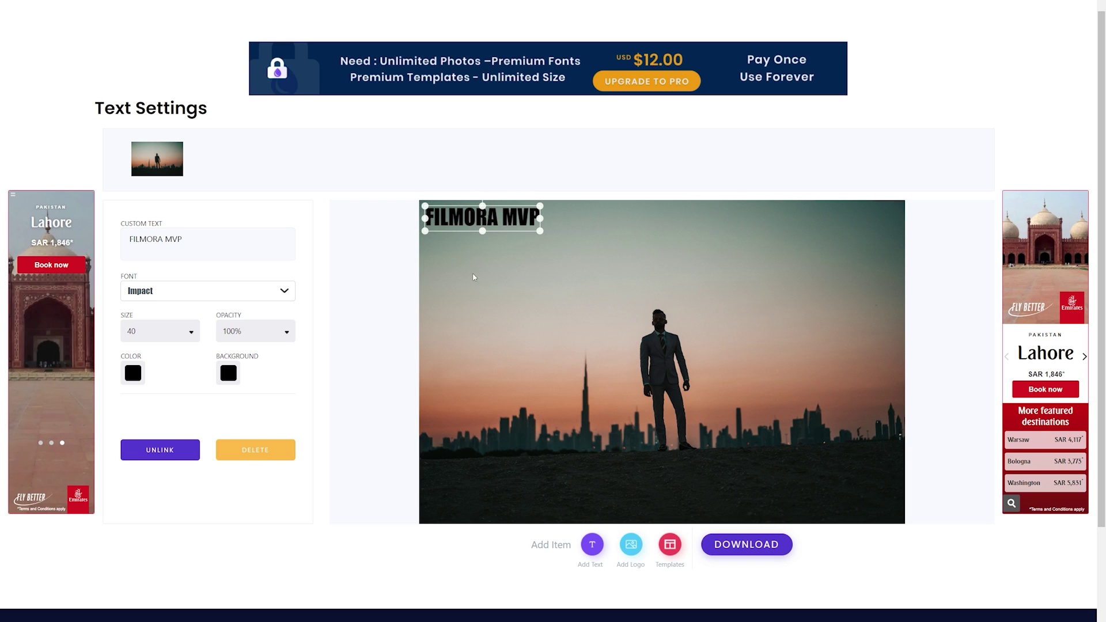
# - Browse the watermark templates from the image settings panel
pyautogui.click(526, 410)
pyautogui.click(669, 548)
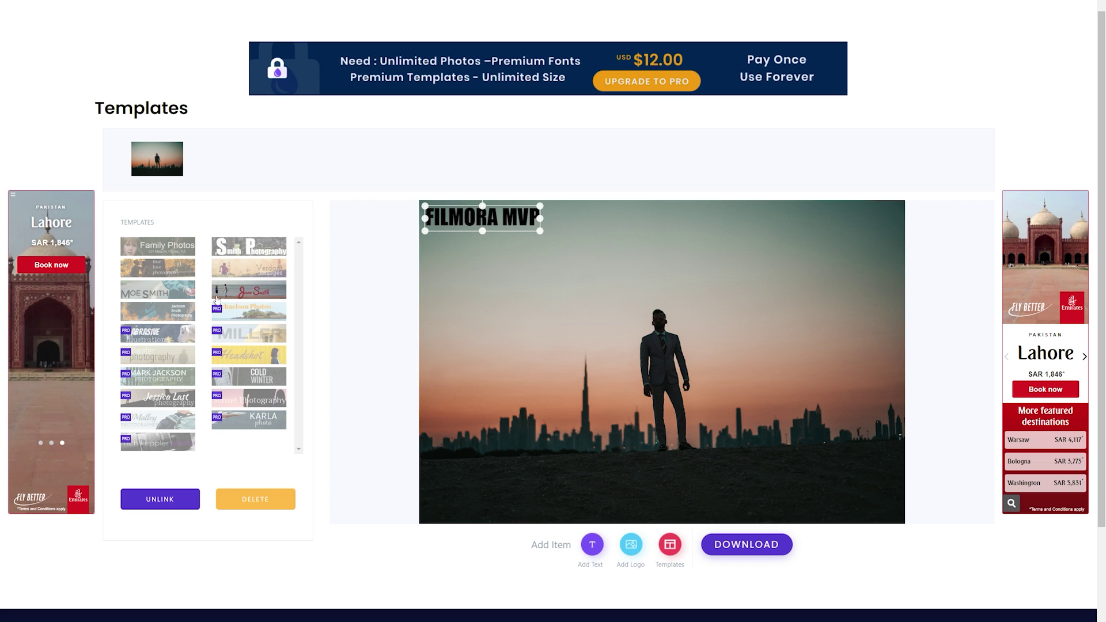
pyautogui.scroll(-1, 147, 275)
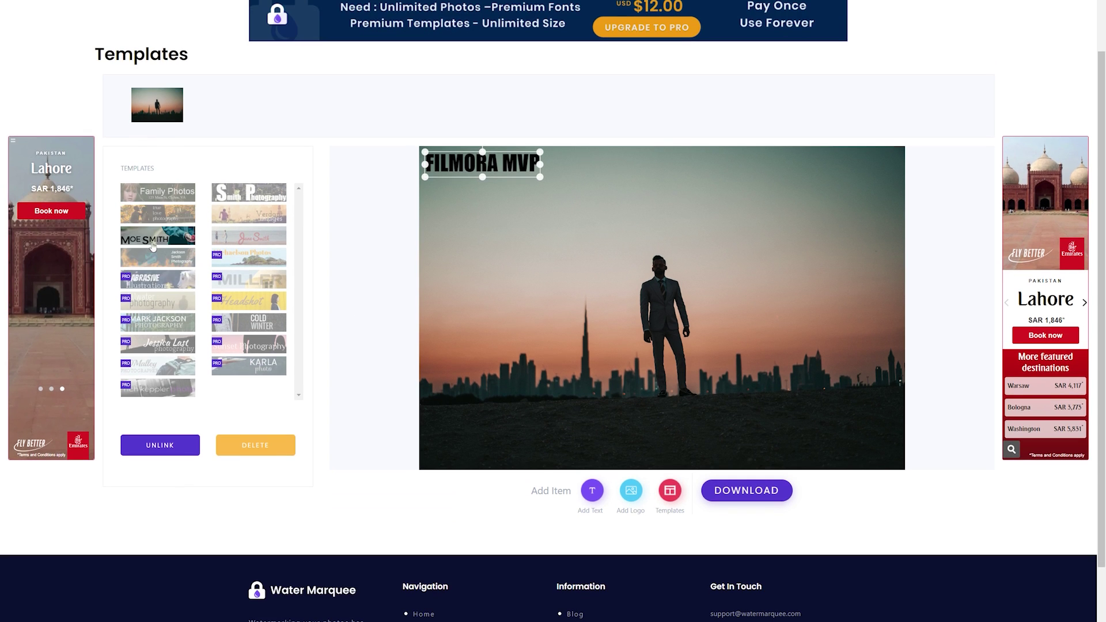